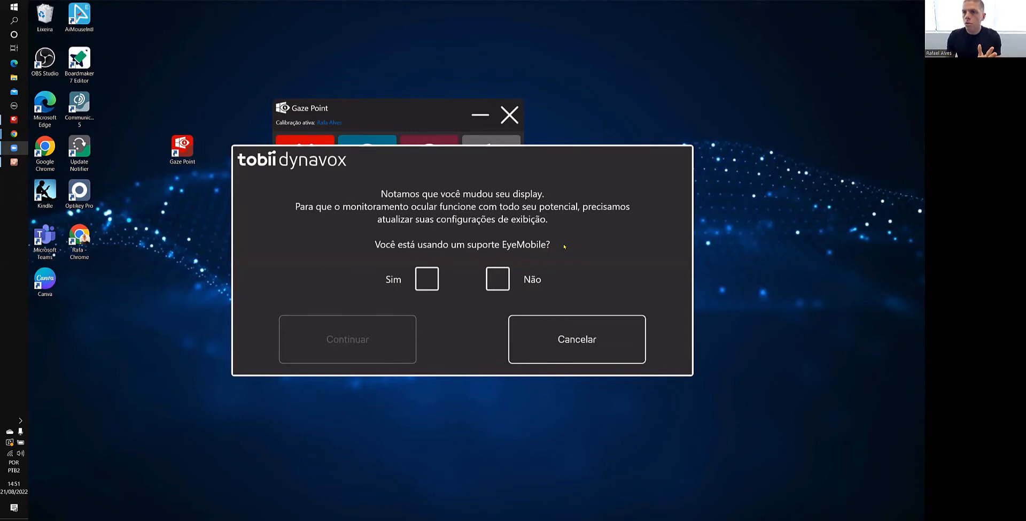
# Answer Não to using an EyeMobile mount, continue, and align the two lines with the sides of the eye tracker
pyautogui.click(499, 274)
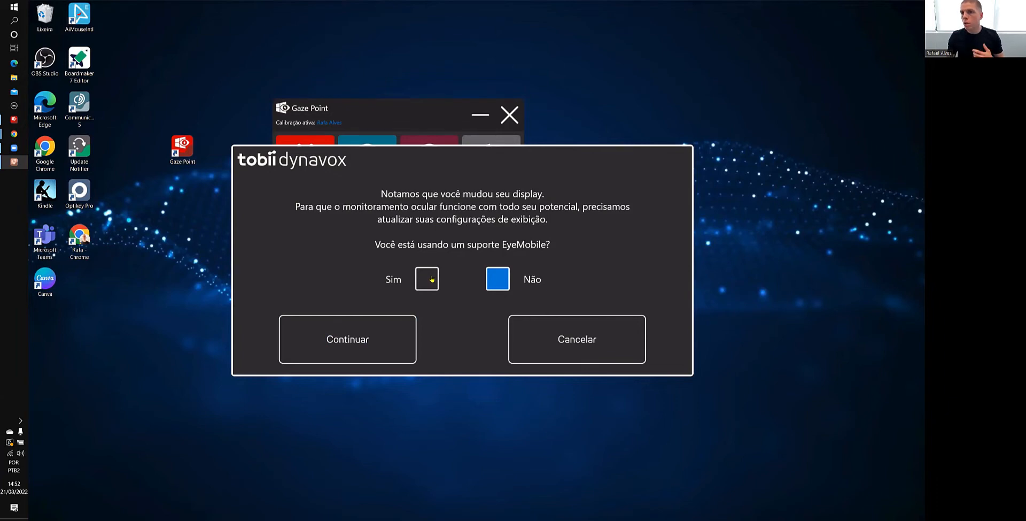
pyautogui.click(375, 336)
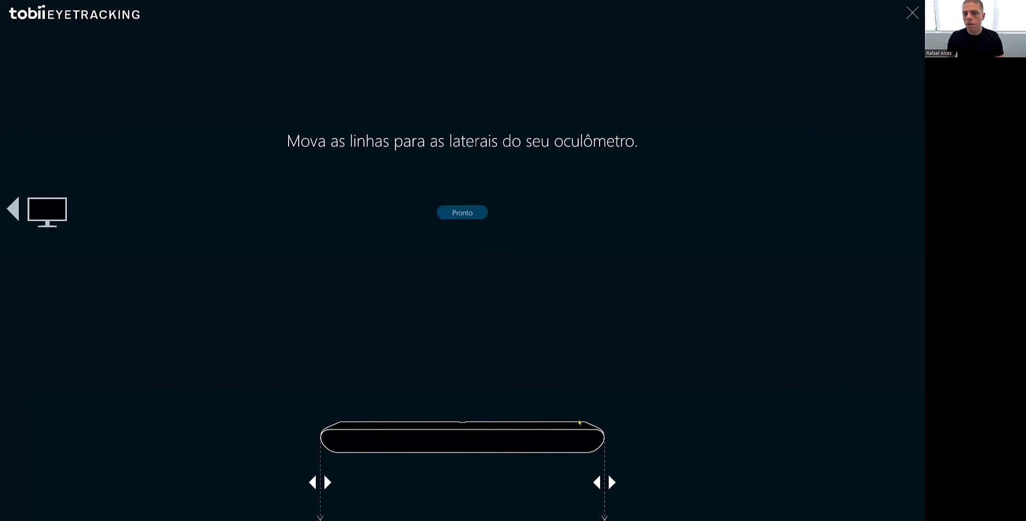
pyautogui.moveTo(612, 475); pyautogui.dragTo(608, 475)
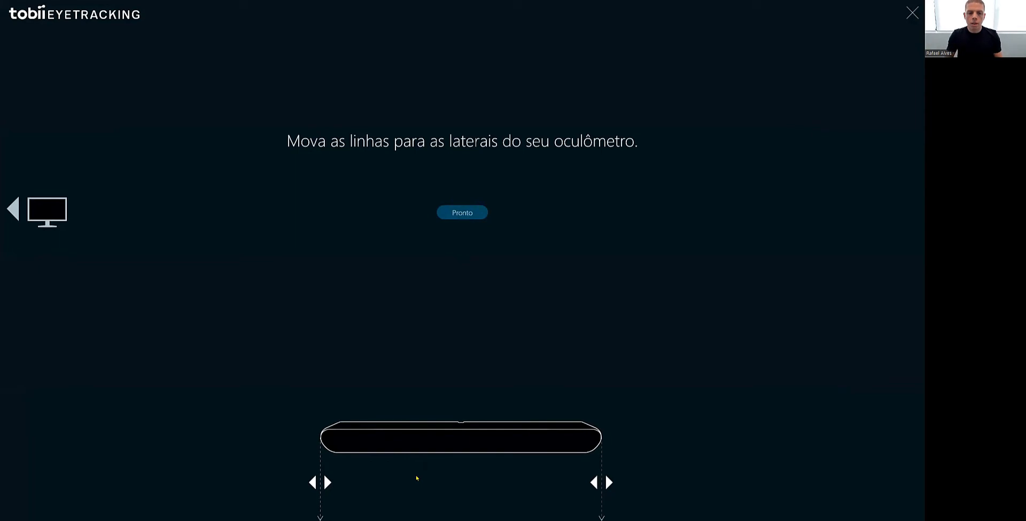
pyautogui.moveTo(322, 463); pyautogui.dragTo(324, 462)
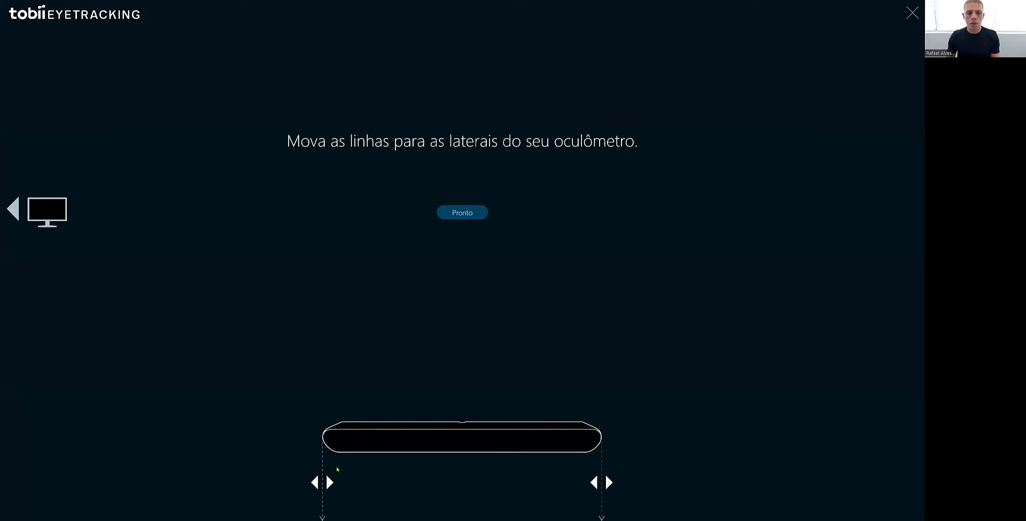
pyautogui.moveTo(321, 459); pyautogui.dragTo(320, 460)
pyautogui.moveTo(600, 453); pyautogui.dragTo(601, 452)
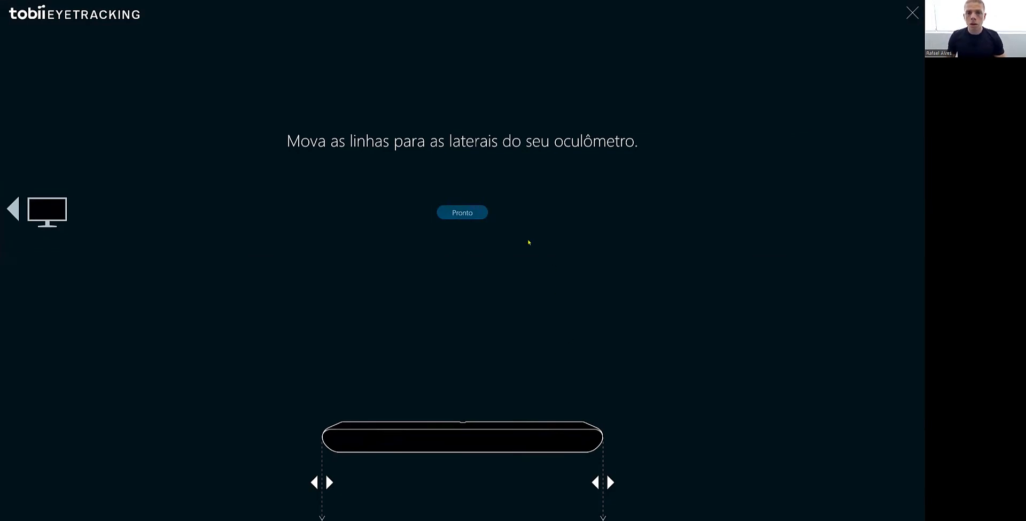
pyautogui.click(473, 209)
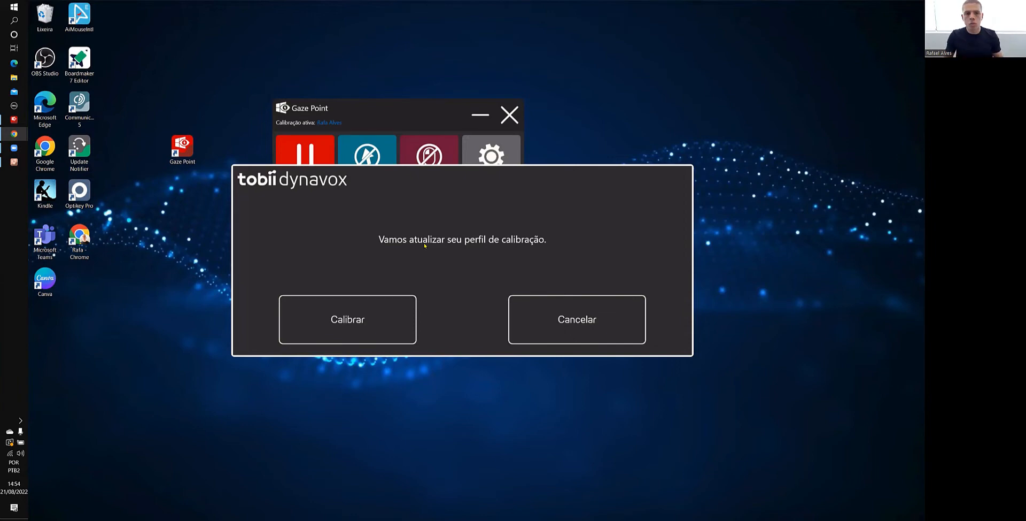
# Calibrate the active profile, redo the upper-right calibration point to improve it, and close the calibration results
pyautogui.click(378, 335)
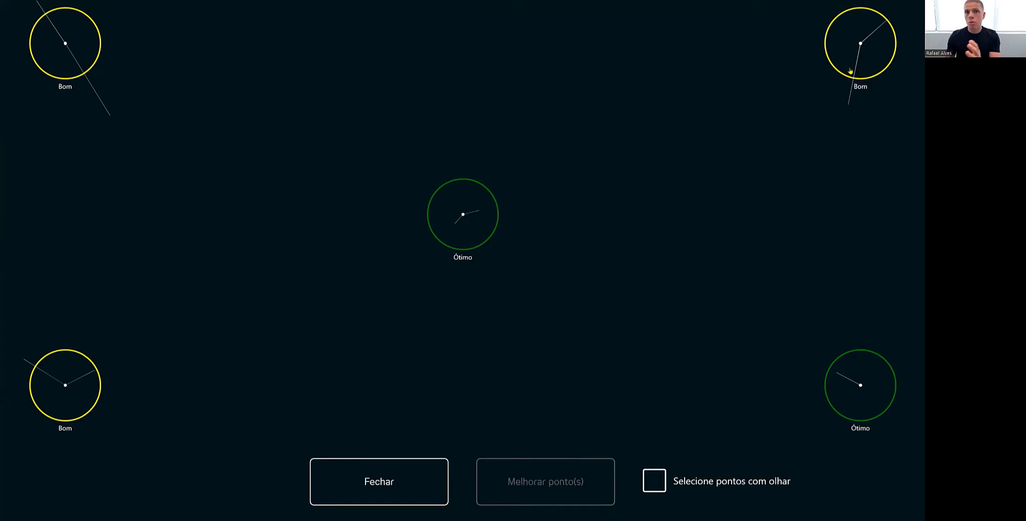
pyautogui.click(858, 40)
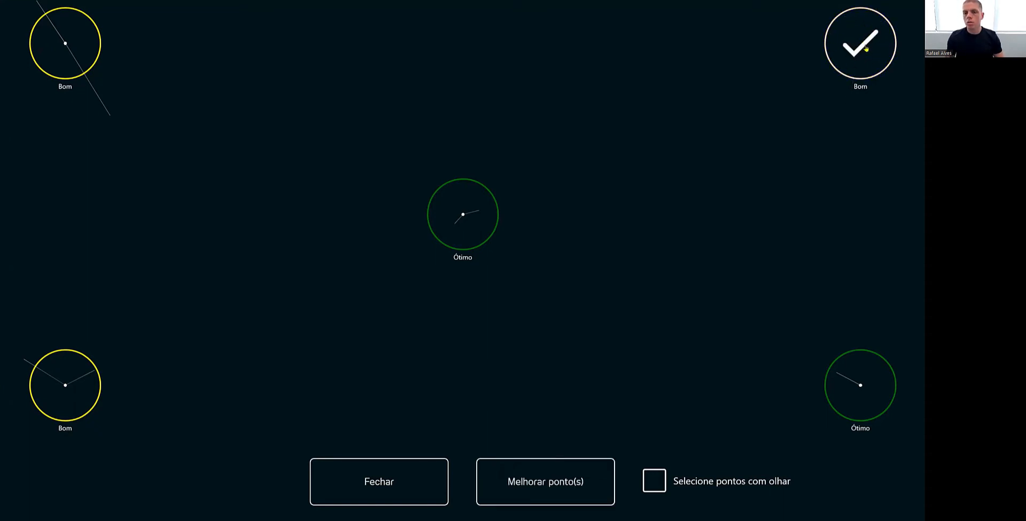
pyautogui.click(546, 468)
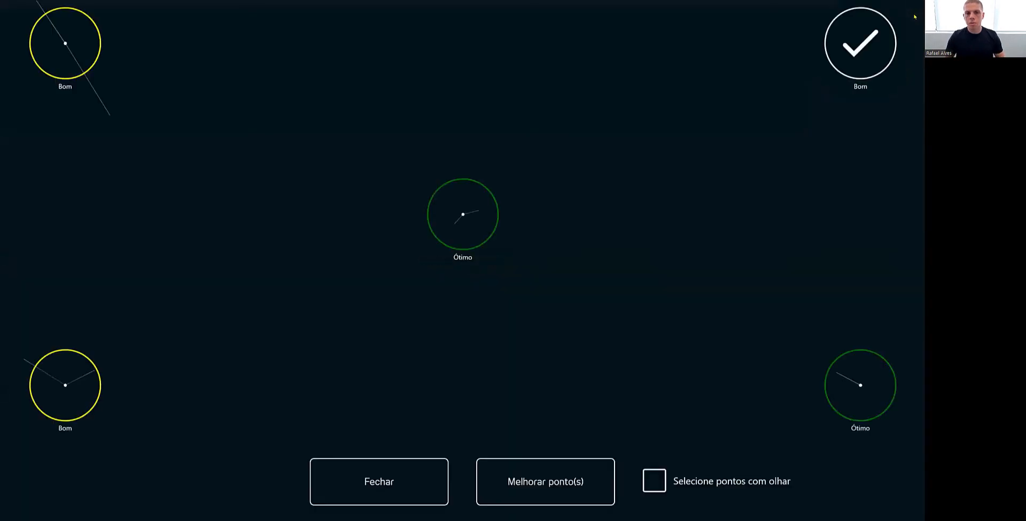
pyautogui.click(871, 21)
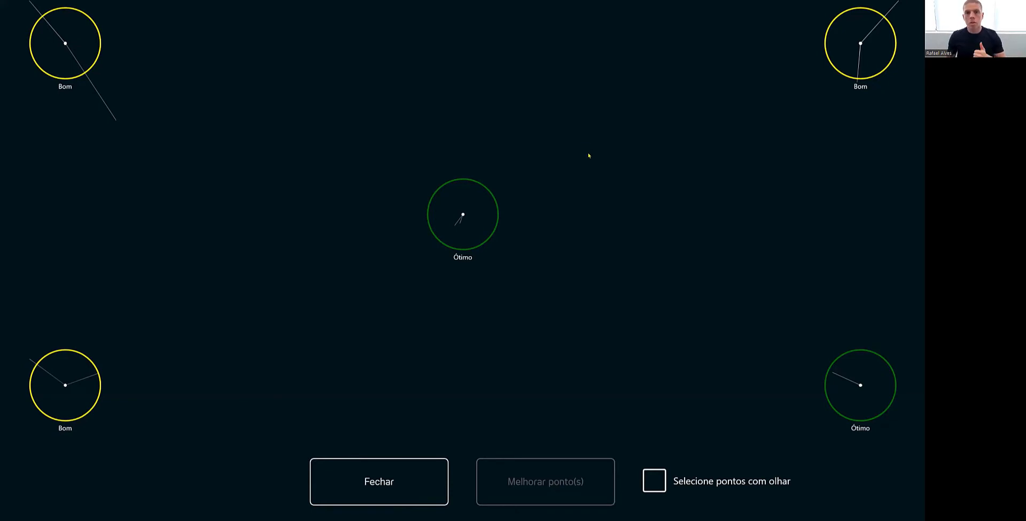
pyautogui.click(391, 479)
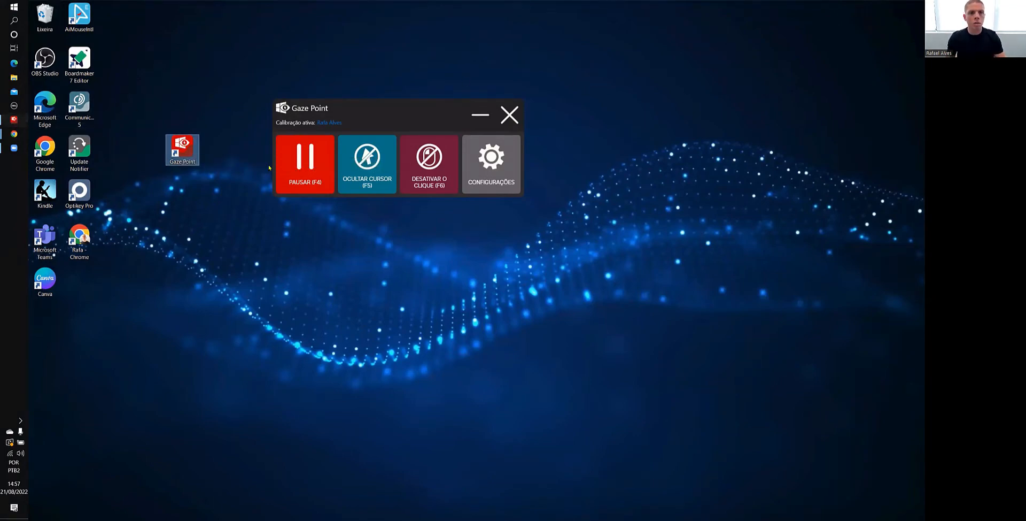
# Minimize the Gaze Point window and restore it
pyautogui.click(478, 115)
pyautogui.click(183, 148)
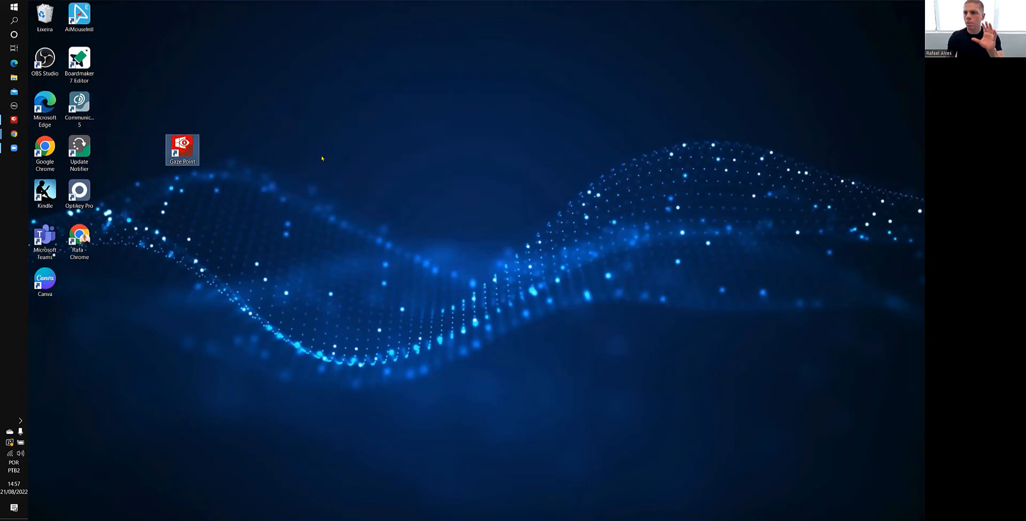
pyautogui.click(13, 120)
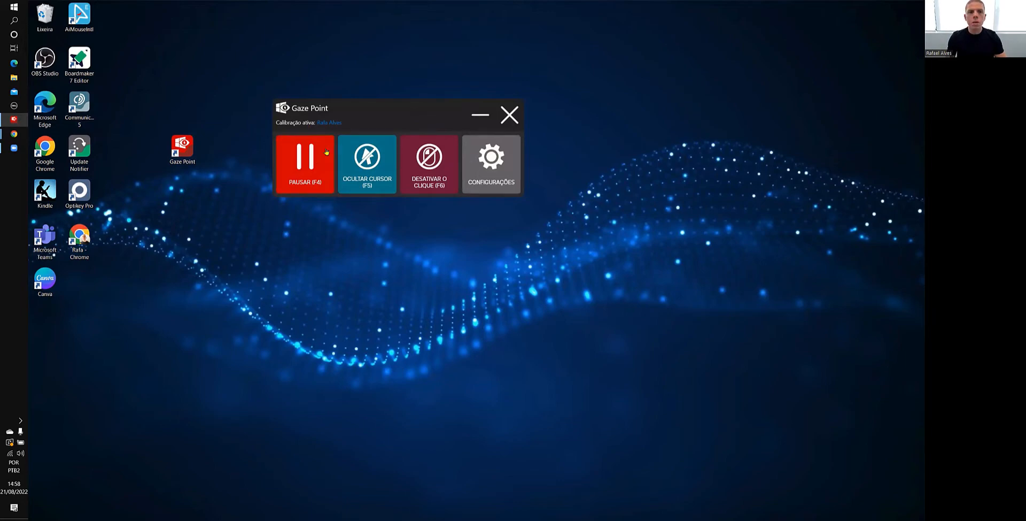
# Pause and restart gaze tracking twice, the second time pausing it with its function-key shortcut
pyautogui.click(315, 174)
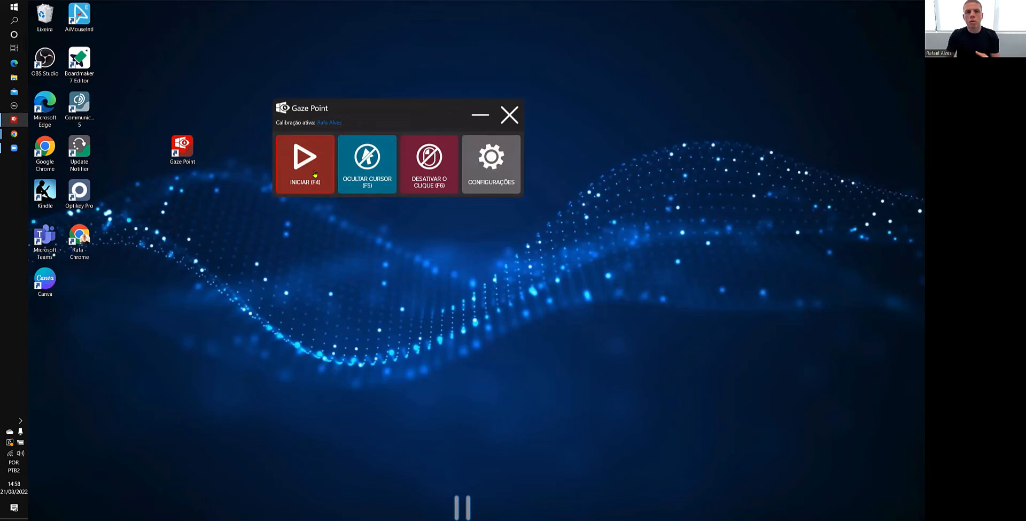
pyautogui.click(315, 174)
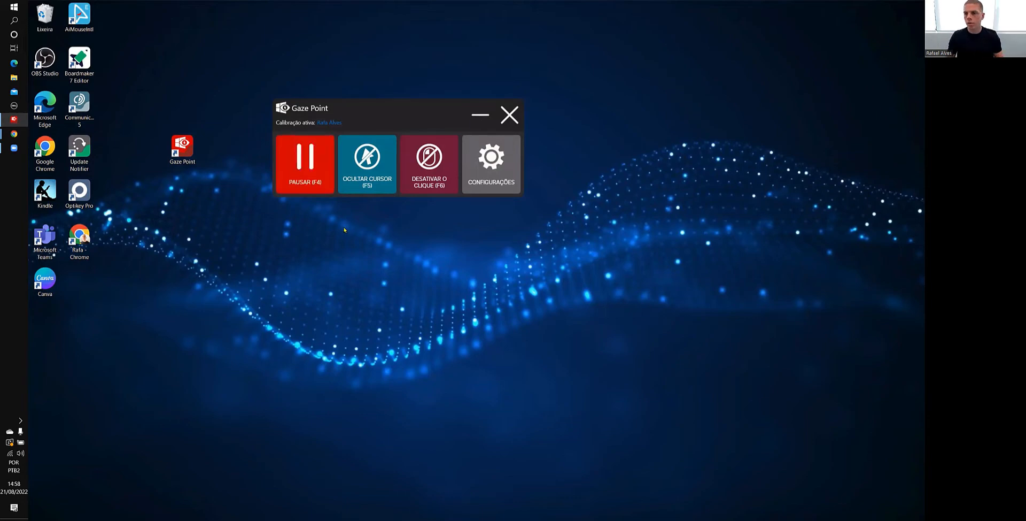
pyautogui.press('F4')
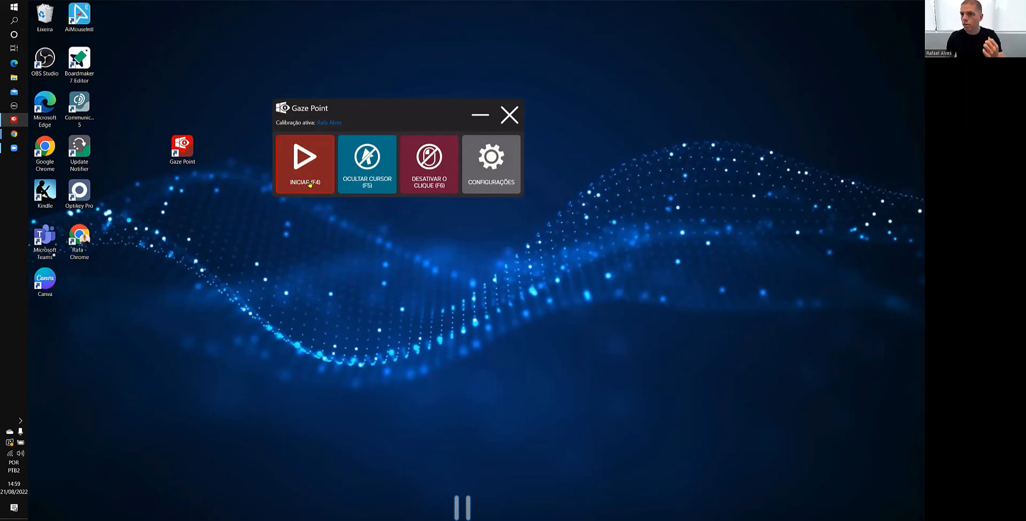
pyautogui.click(310, 183)
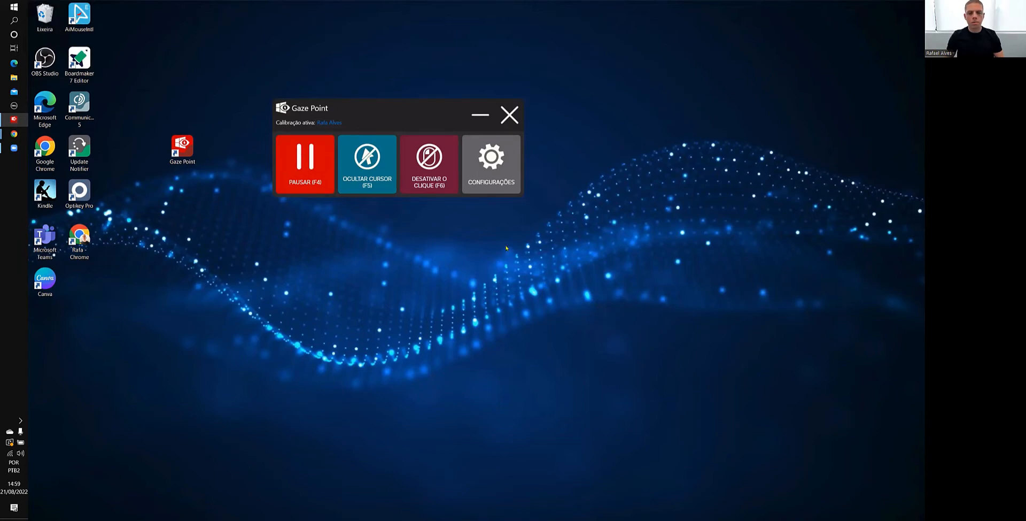
# Hide the gaze cursor and show it again, and turn gaze clicking off and back on
pyautogui.click(363, 163)
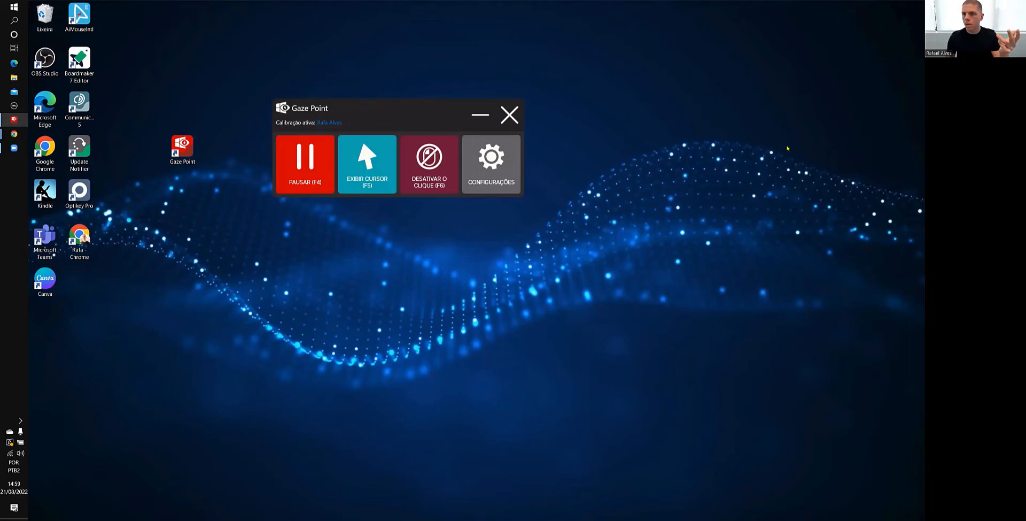
pyautogui.click(378, 191)
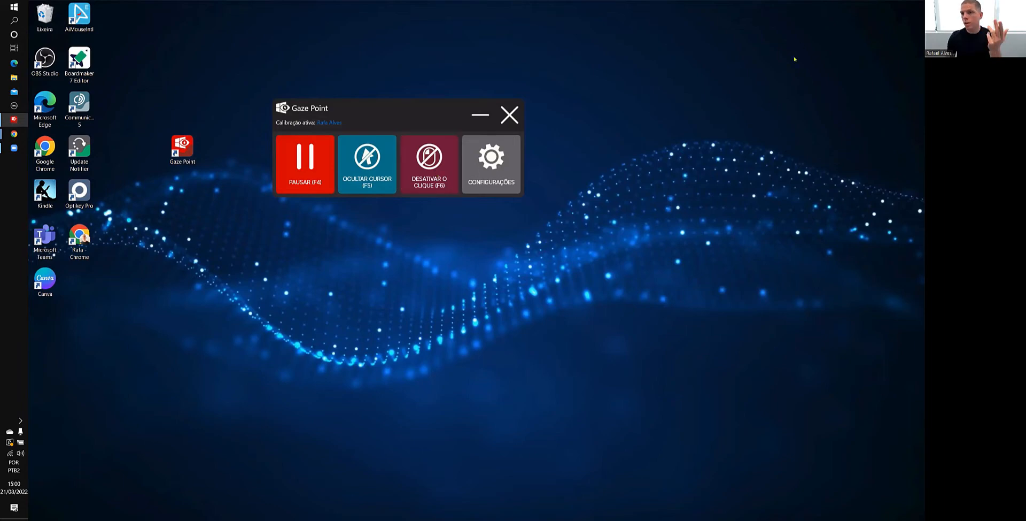
pyautogui.press('F6')
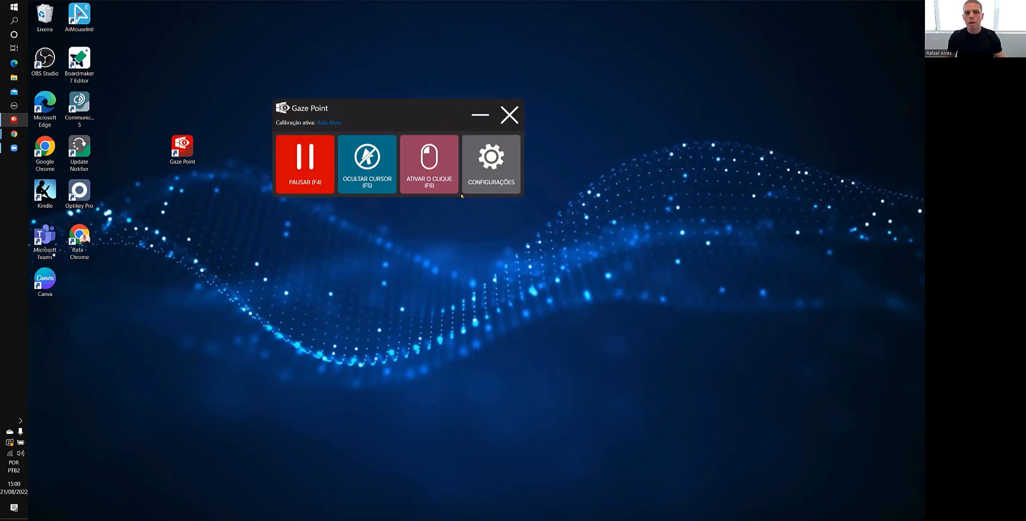
pyautogui.click(429, 175)
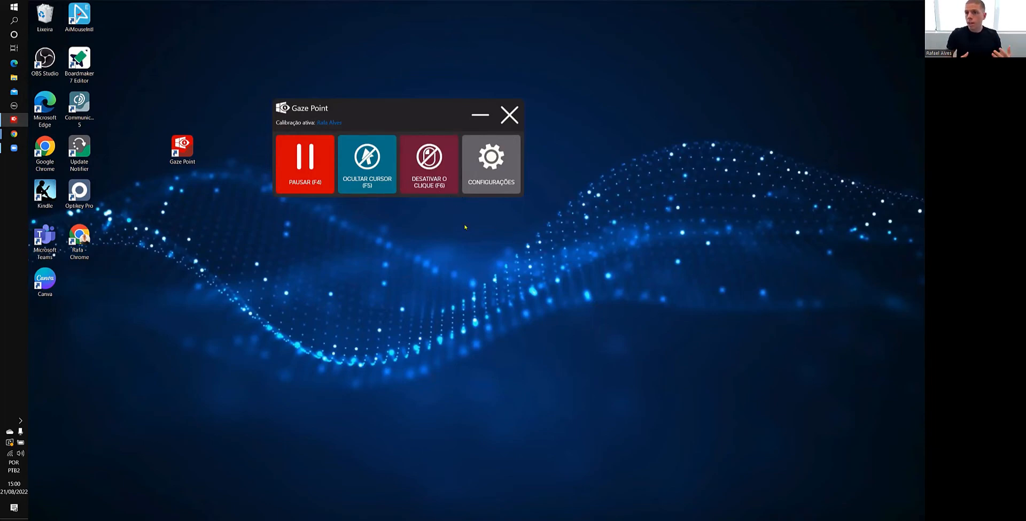
pyautogui.click(754, 72)
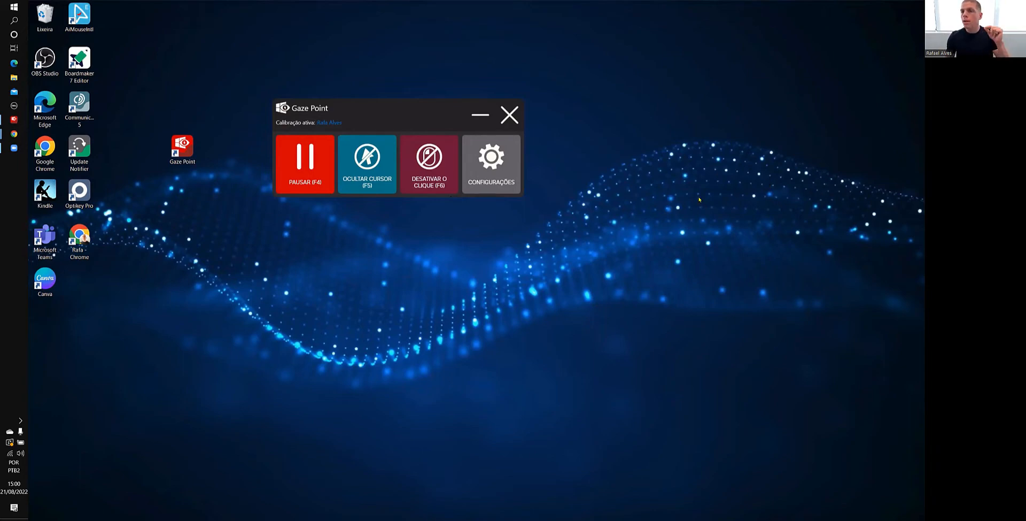
# Open the Rastreador ocular calibration settings, and switch the tracking status to Vídeo and back to Olhos
pyautogui.click(487, 170)
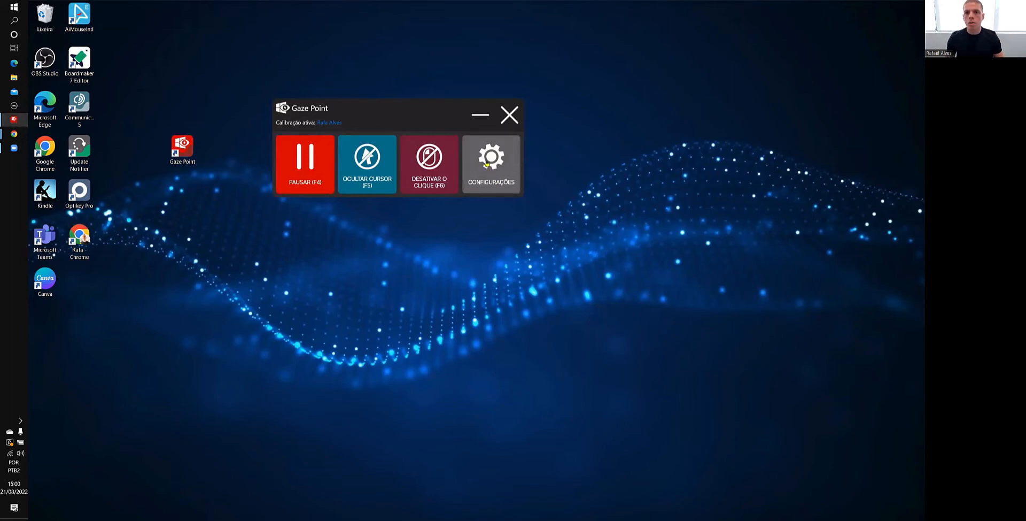
pyautogui.click(503, 162)
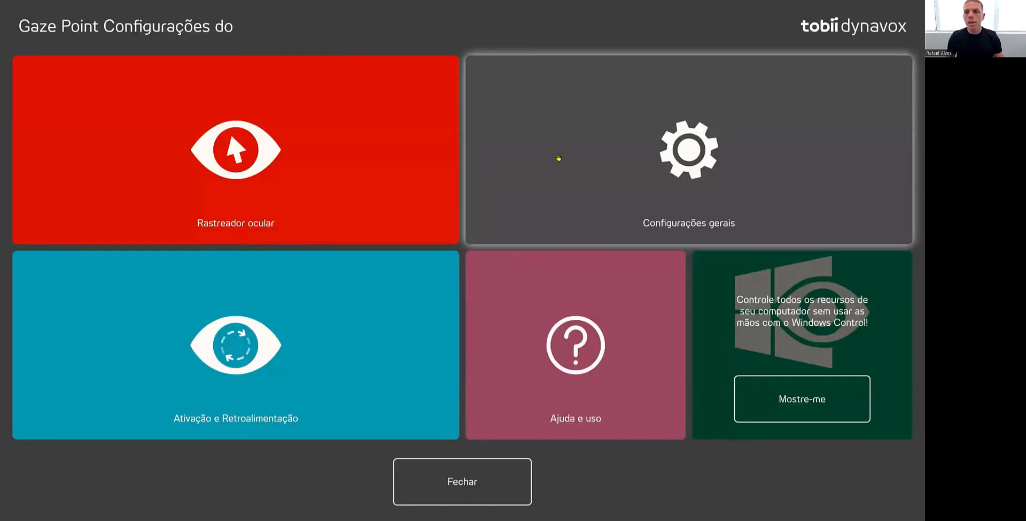
pyautogui.click(295, 164)
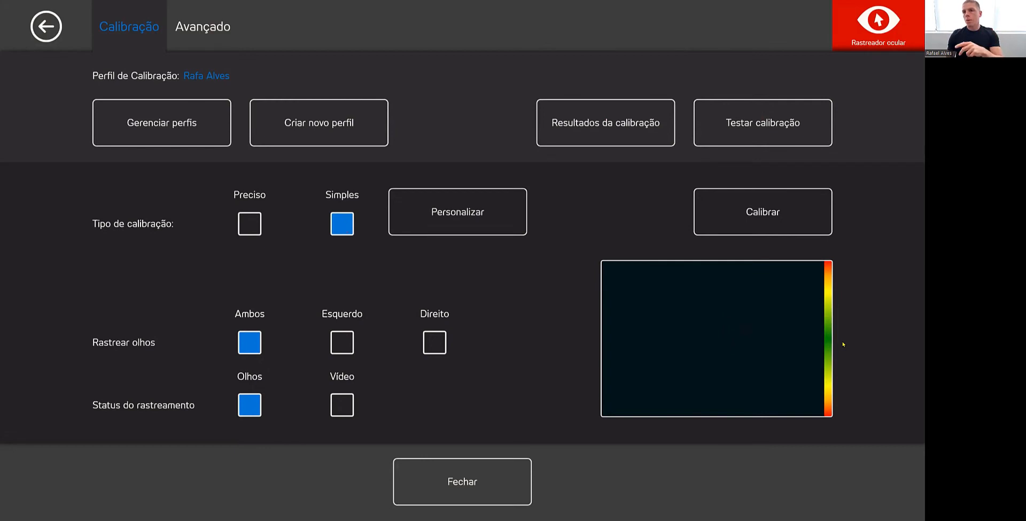
pyautogui.click(340, 406)
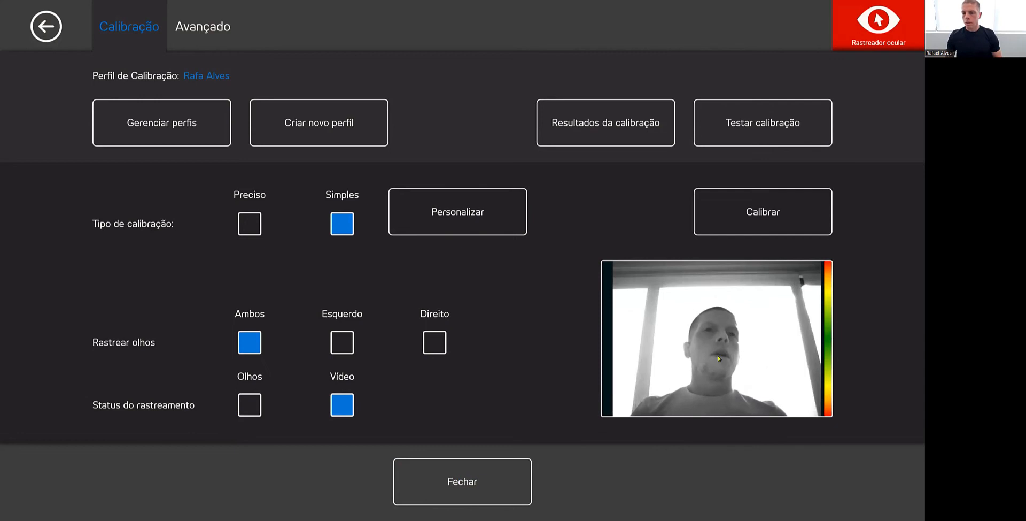
pyautogui.click(249, 402)
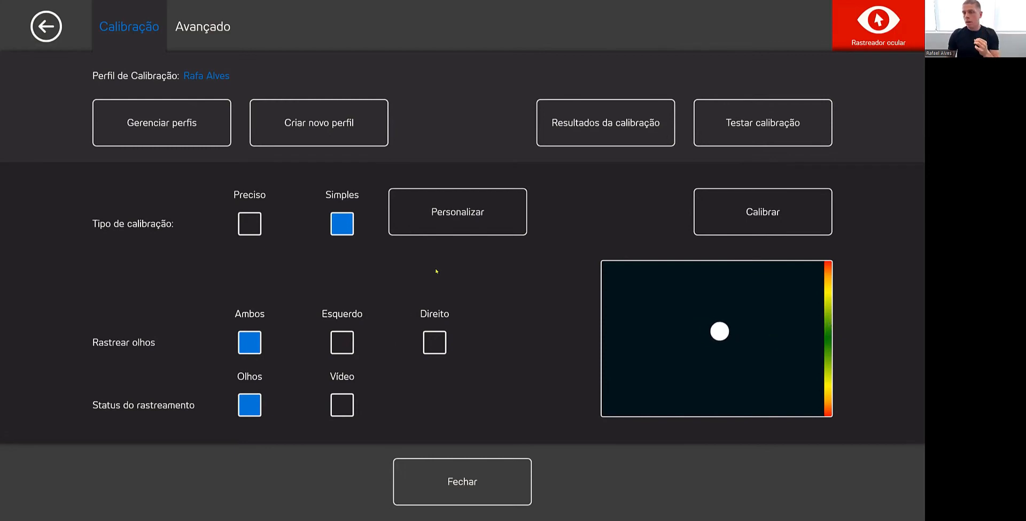
# Open the customization options for the Simples calibration type and enable Passo a passo
pyautogui.click(474, 218)
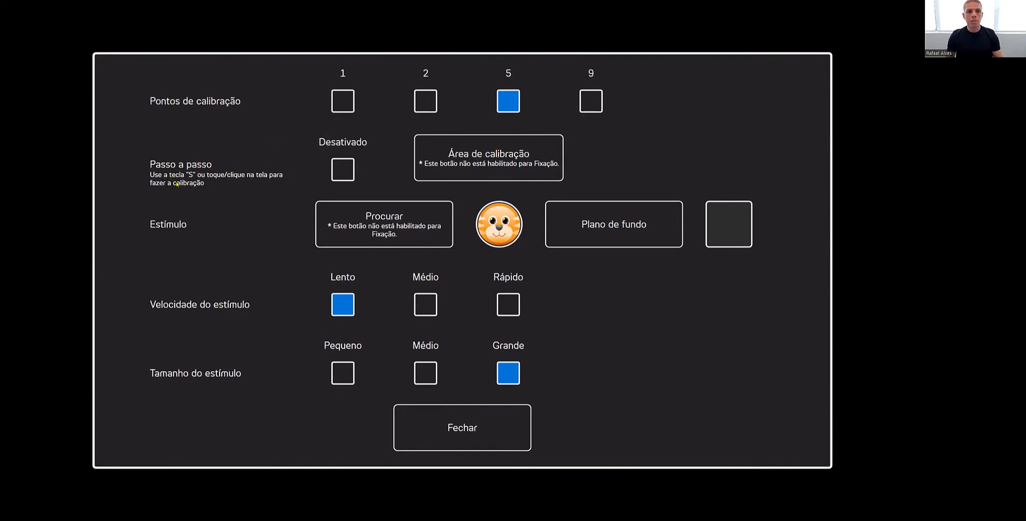
pyautogui.click(343, 169)
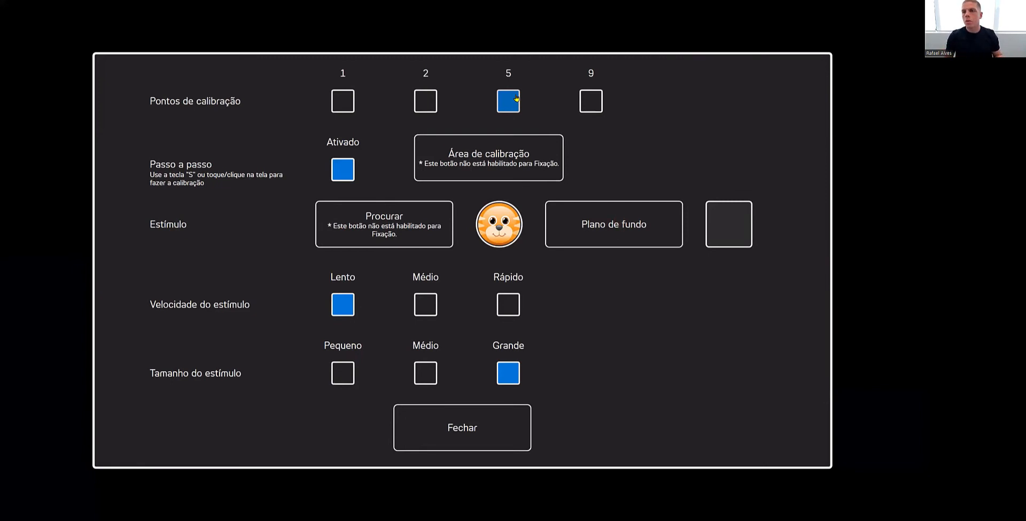
# Shrink the calibration area from its corners, reset it to the default size, and confirm it
pyautogui.click(475, 164)
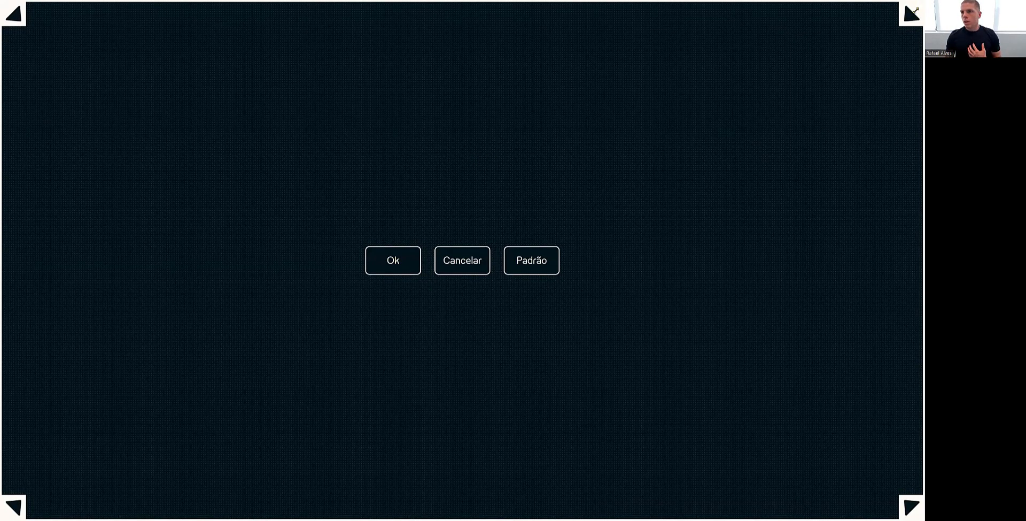
pyautogui.moveTo(915, 13); pyautogui.dragTo(668, 124)
pyautogui.moveTo(569, 197); pyautogui.dragTo(704, 140)
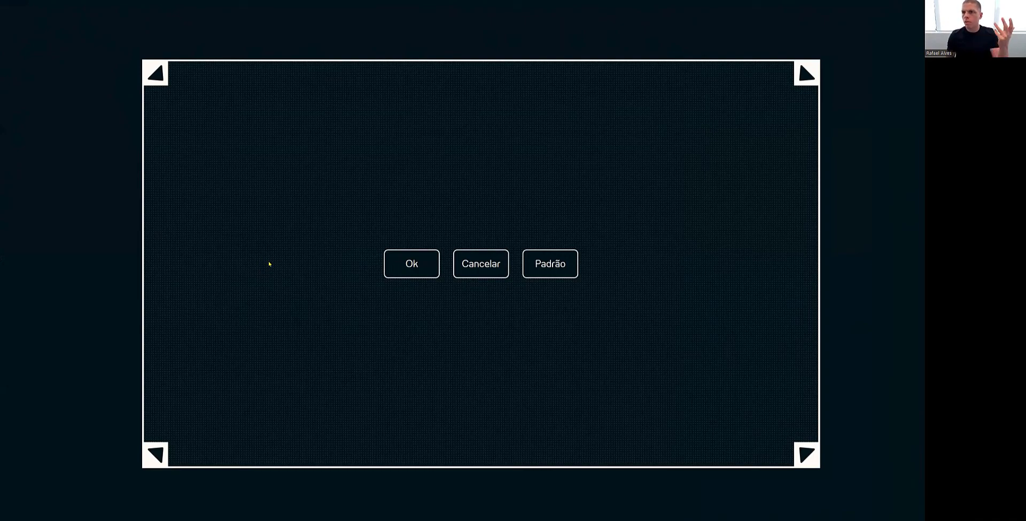
pyautogui.click(565, 268)
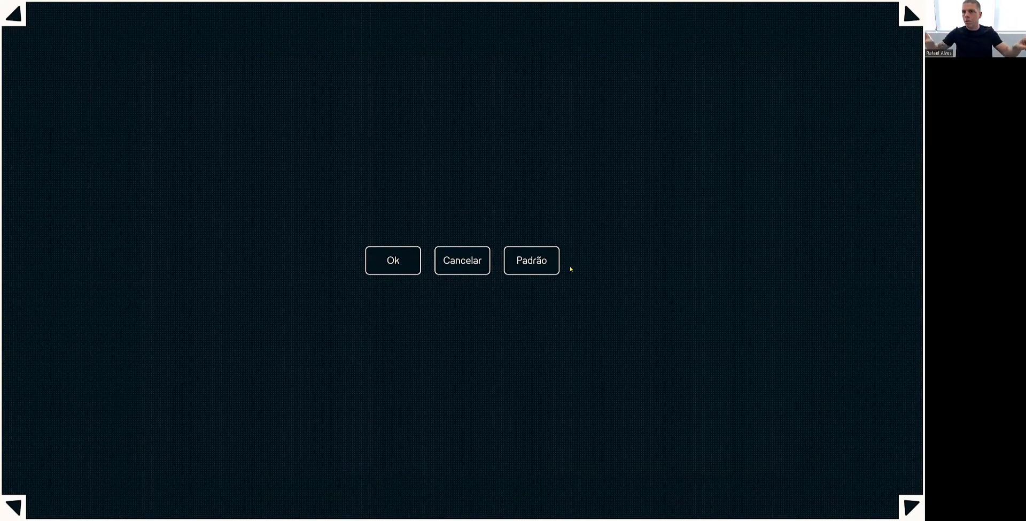
pyautogui.click(404, 263)
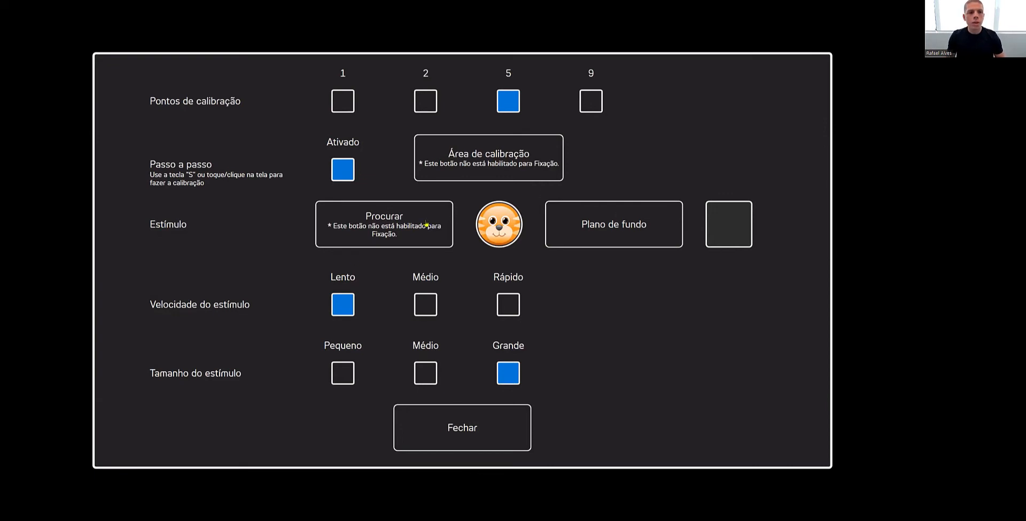
# Browse the Calibration Media and Imagens folders for image and video files usable as the calibration stimulus
pyautogui.click(392, 230)
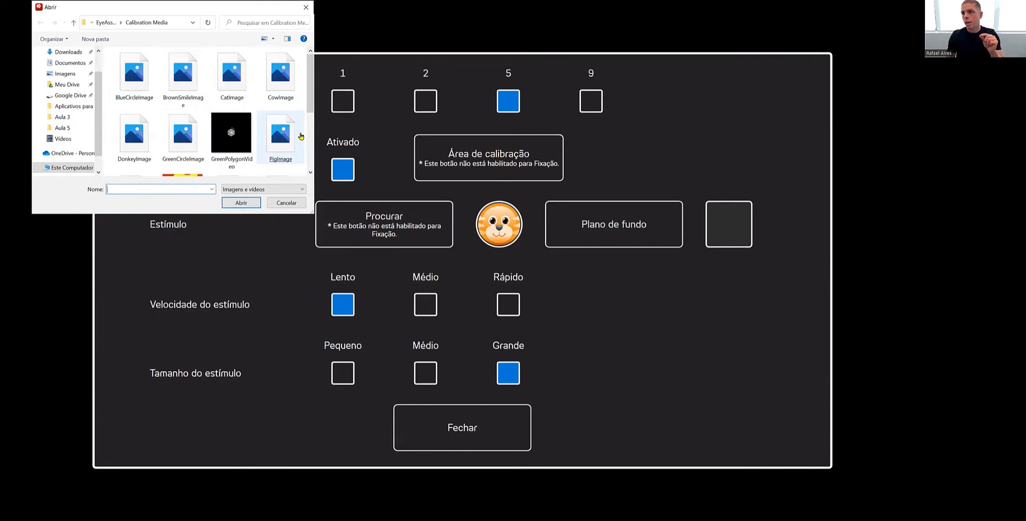
pyautogui.moveTo(311, 110); pyautogui.dragTo(310, 159)
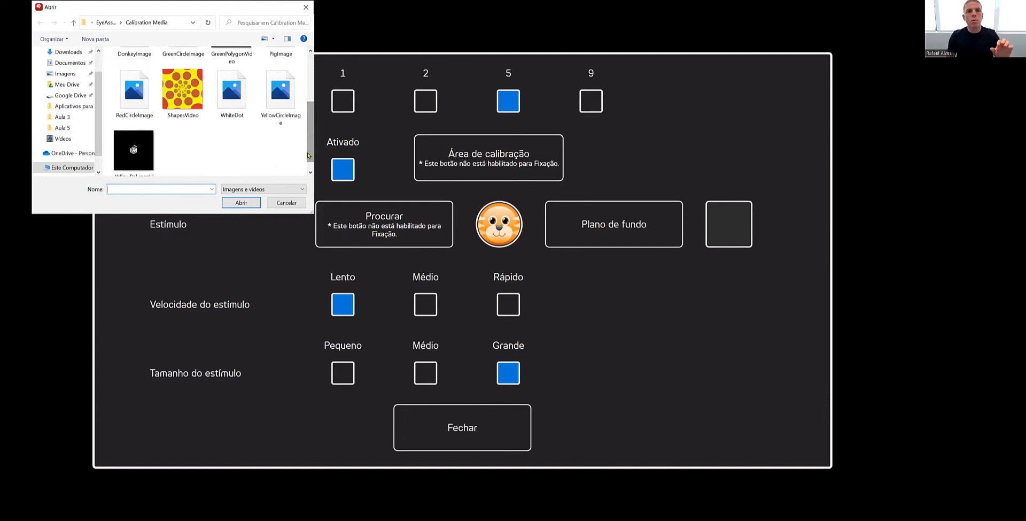
pyautogui.scroll(3, 300, 150)
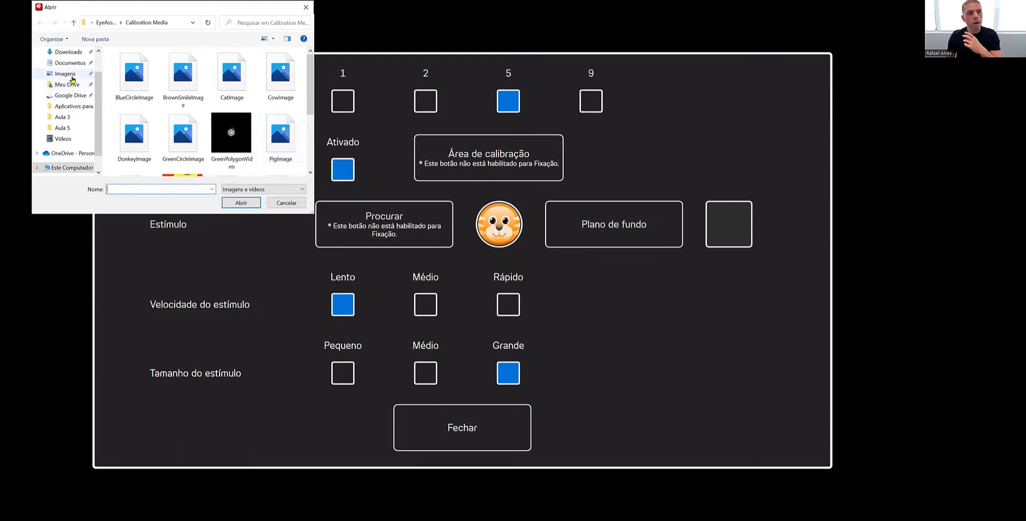
pyautogui.click(72, 78)
pyautogui.scroll(-1, 201, 133)
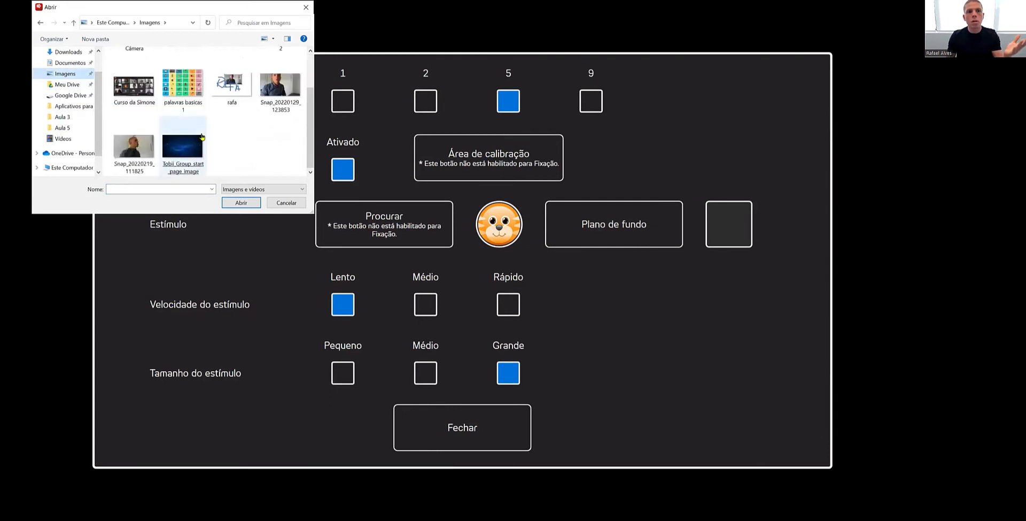
pyautogui.scroll(1, 199, 139)
pyautogui.click(204, 134)
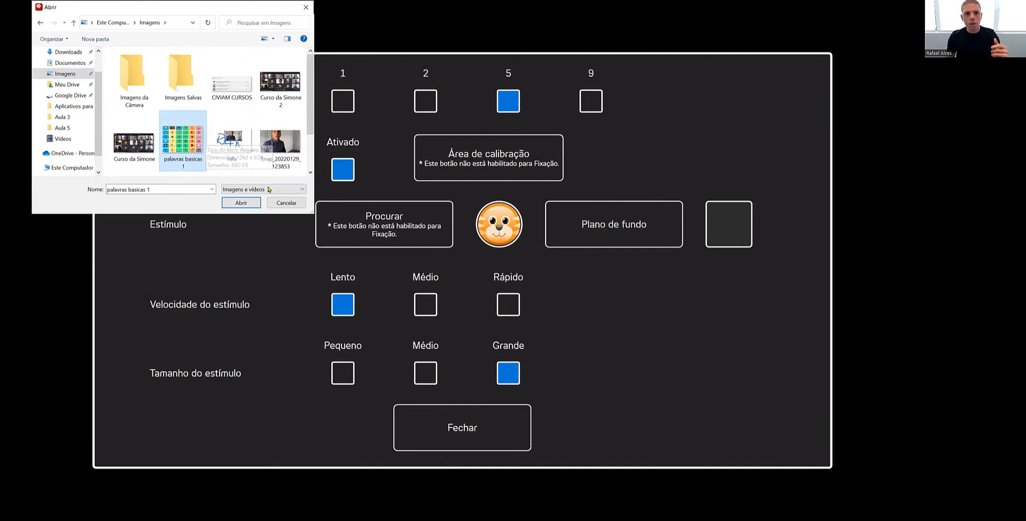
pyautogui.click(288, 203)
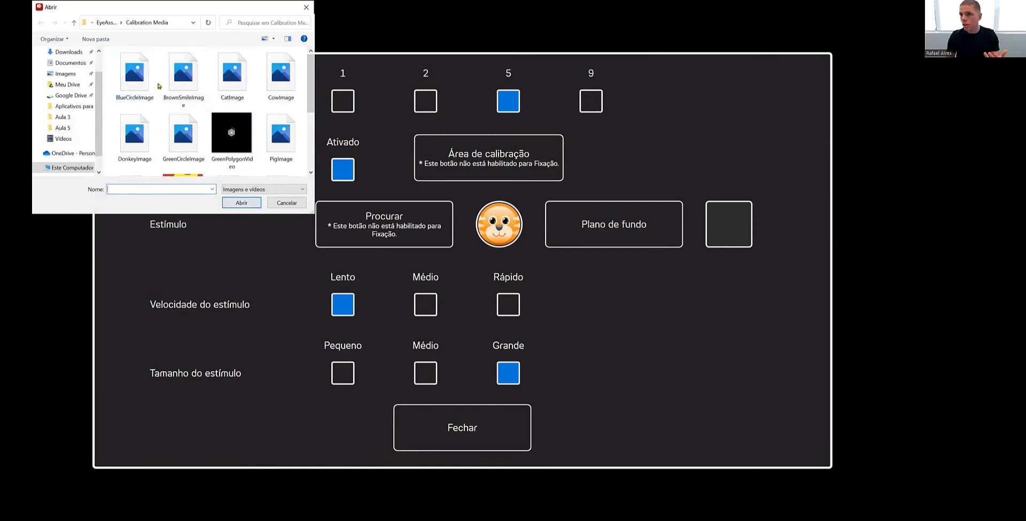
# Set the calibration stimulus to CowImage and replace it with GreenCircleImage
pyautogui.doubleClick(286, 81)
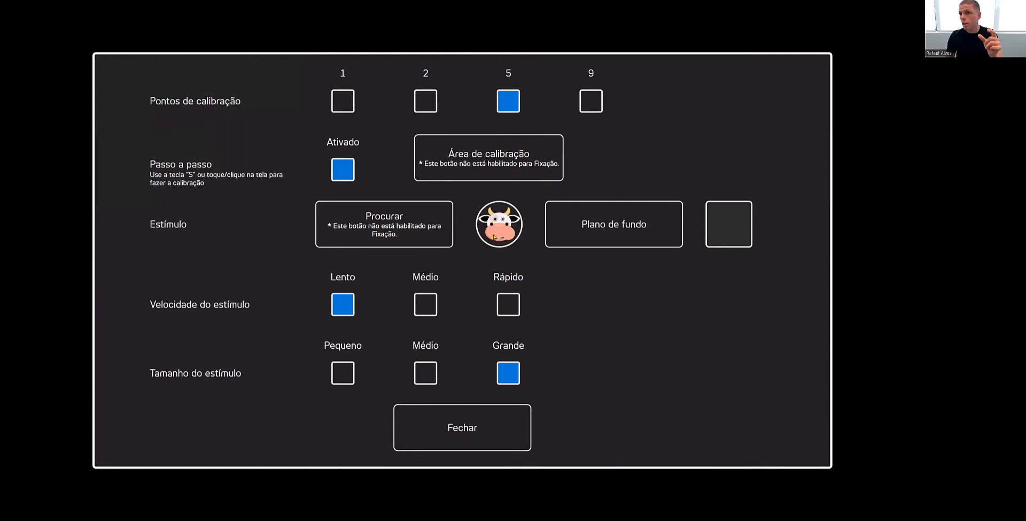
pyautogui.click(384, 225)
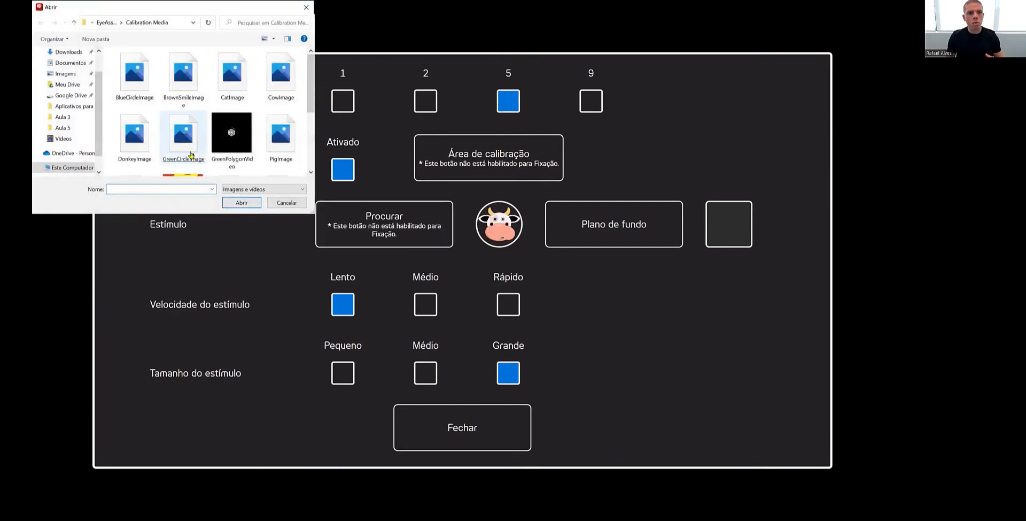
pyautogui.doubleClick(184, 136)
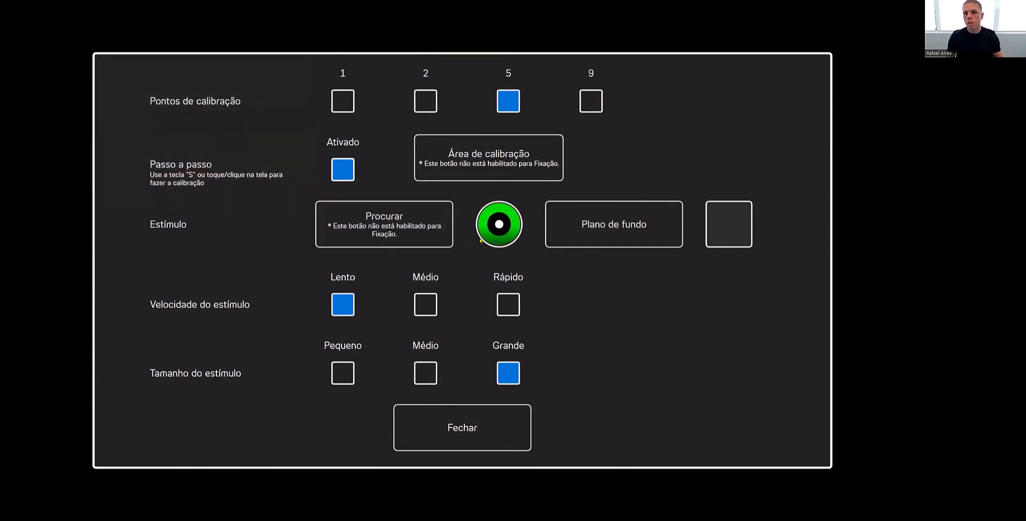
# Change the calibration stimulus to BlueCircleImage and replace it with BrownSmileImage
pyautogui.click(392, 206)
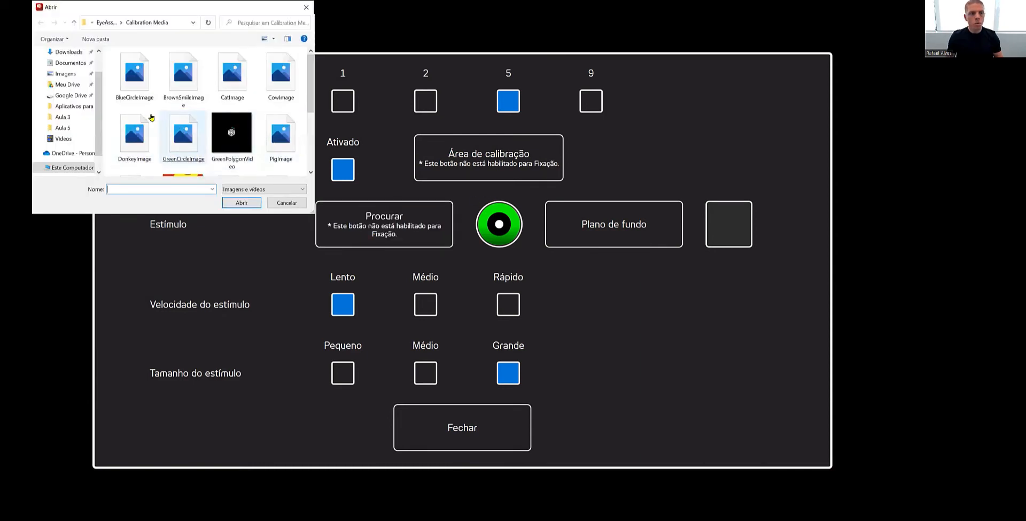
pyautogui.click(132, 87)
pyautogui.doubleClick(132, 88)
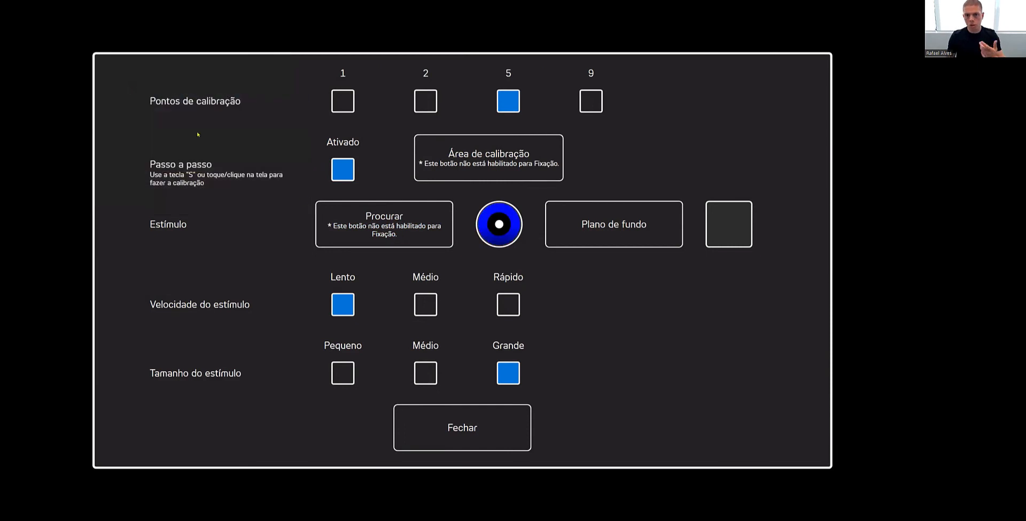
pyautogui.click(384, 224)
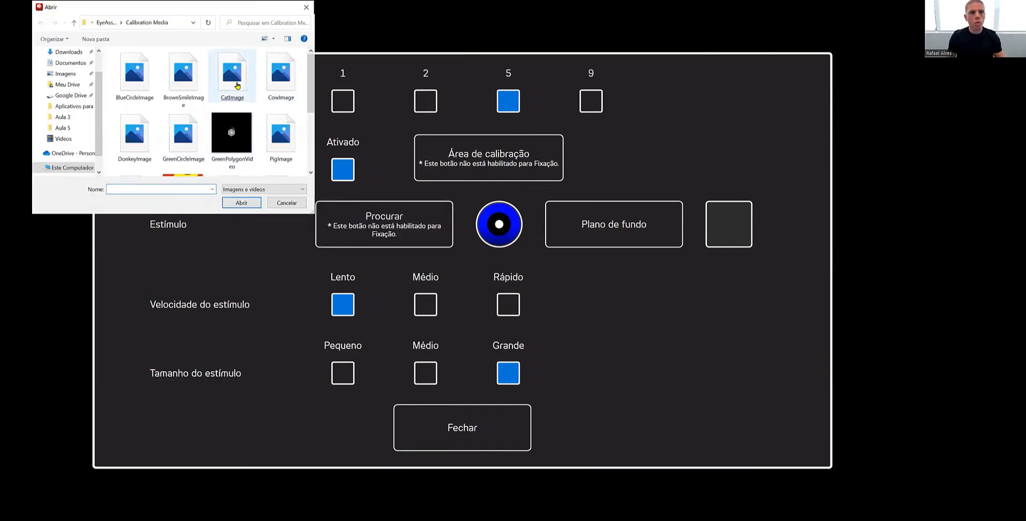
pyautogui.click(192, 86)
pyautogui.doubleClick(192, 85)
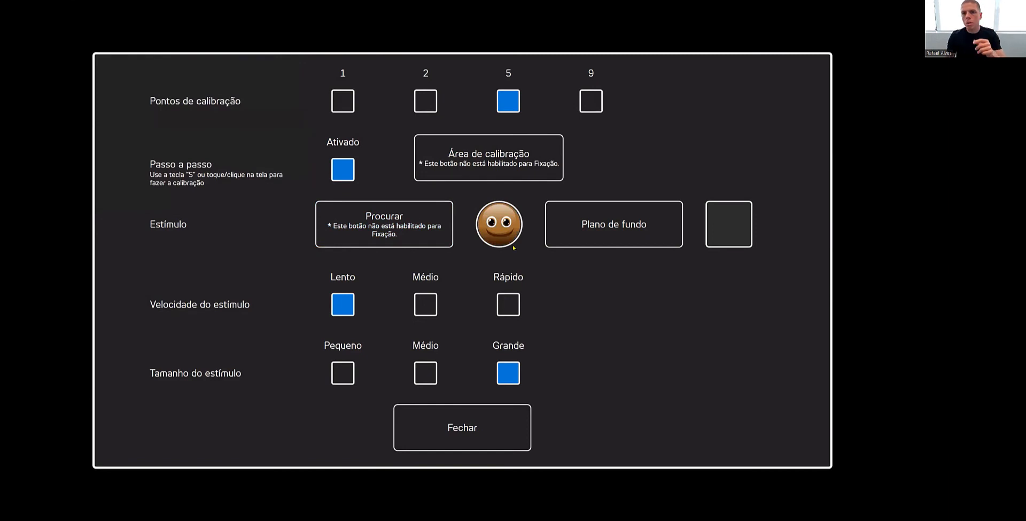
# Change the calibration stimulus to the ShapesVideo video from the Calibration Media folder
pyautogui.click(434, 235)
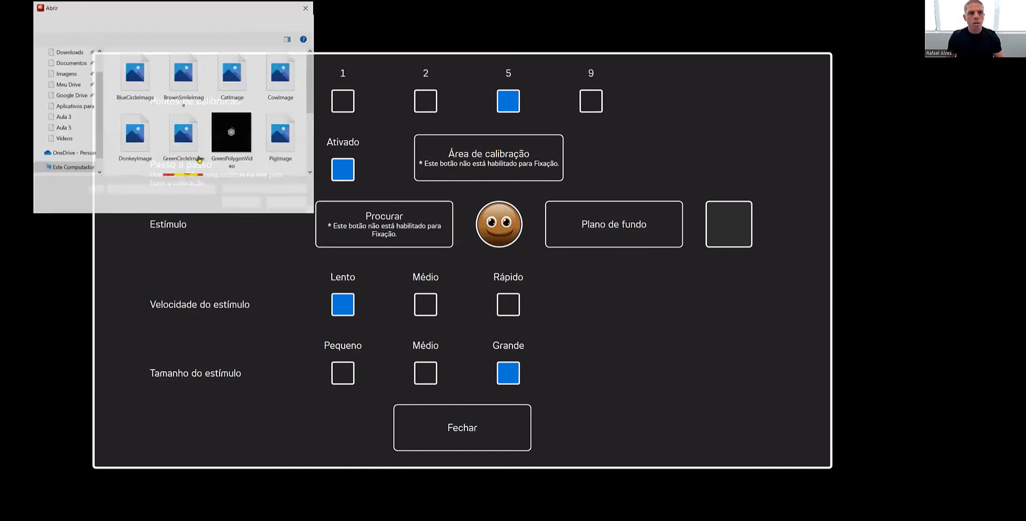
pyautogui.scroll(-2, 221, 139)
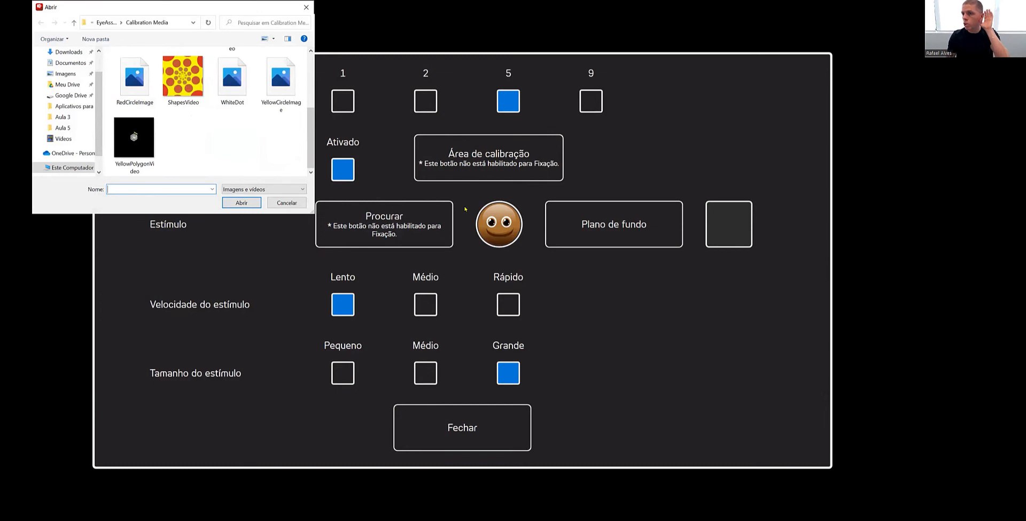
pyautogui.doubleClick(187, 85)
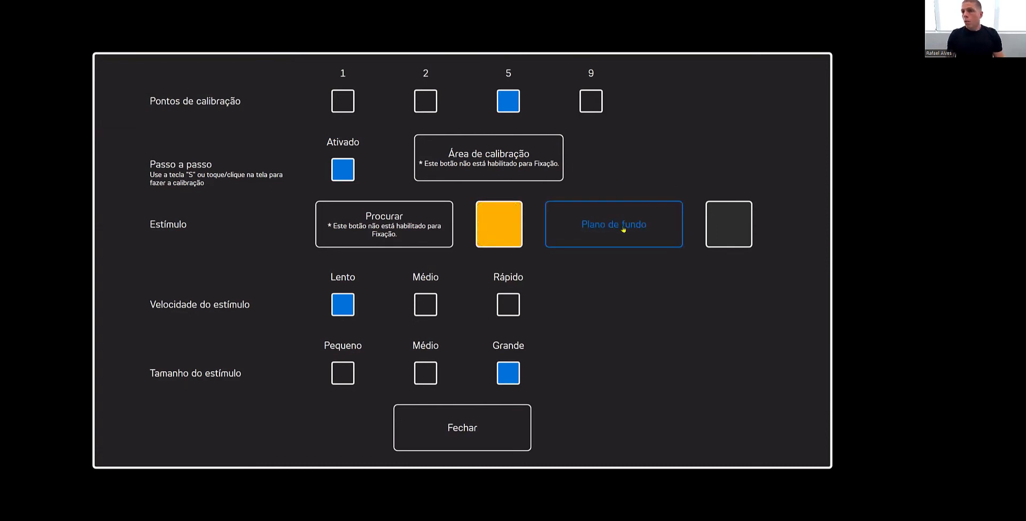
# Set the calibration background color to black and confirm it
pyautogui.click(591, 237)
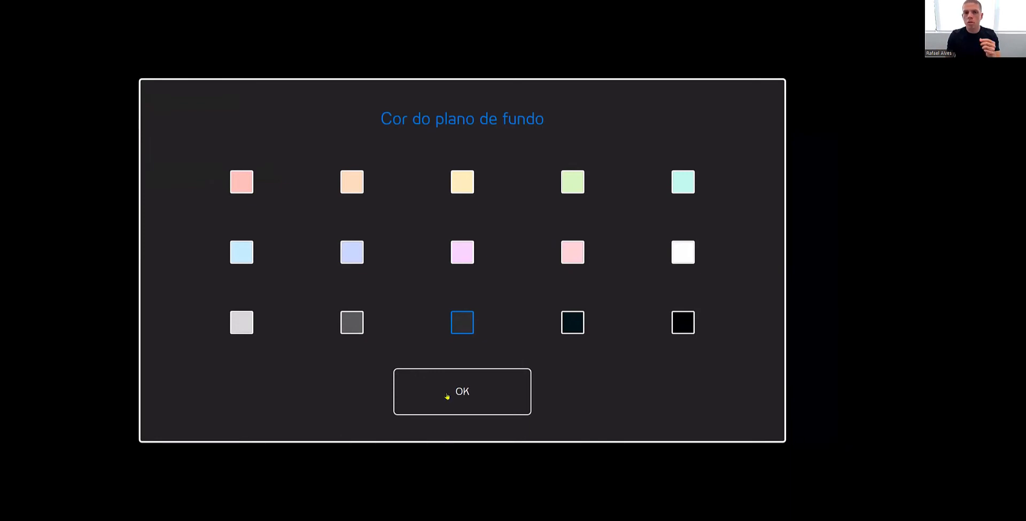
pyautogui.click(682, 328)
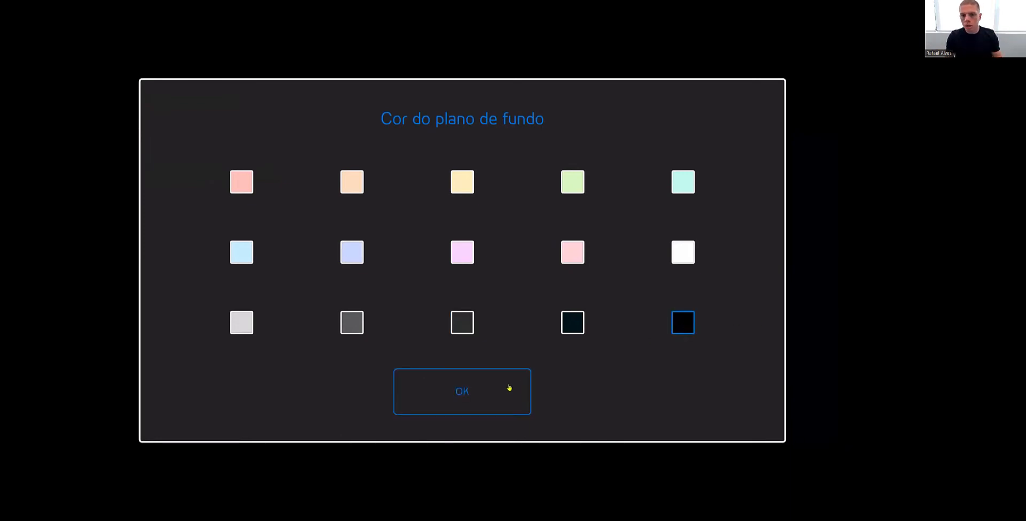
pyautogui.click(511, 386)
# Set the stimulus to GreenCircleImage, and switch the stimulus speed to Médio and back to Lento
pyautogui.click(425, 215)
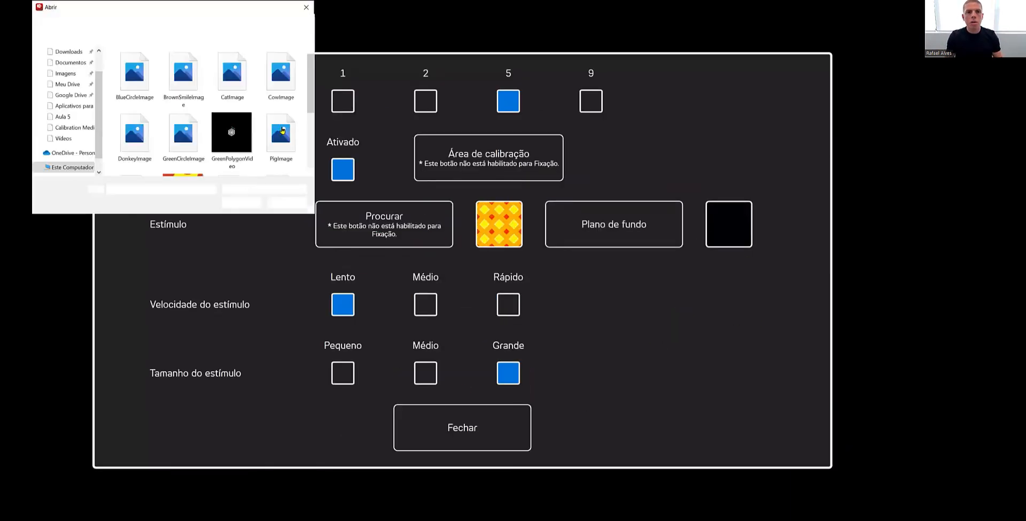
pyautogui.doubleClick(184, 134)
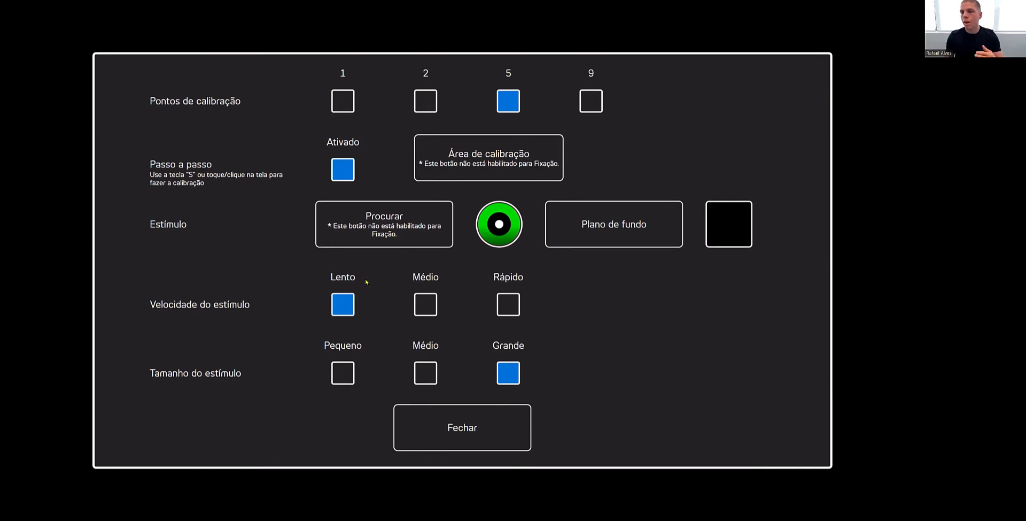
pyautogui.click(430, 301)
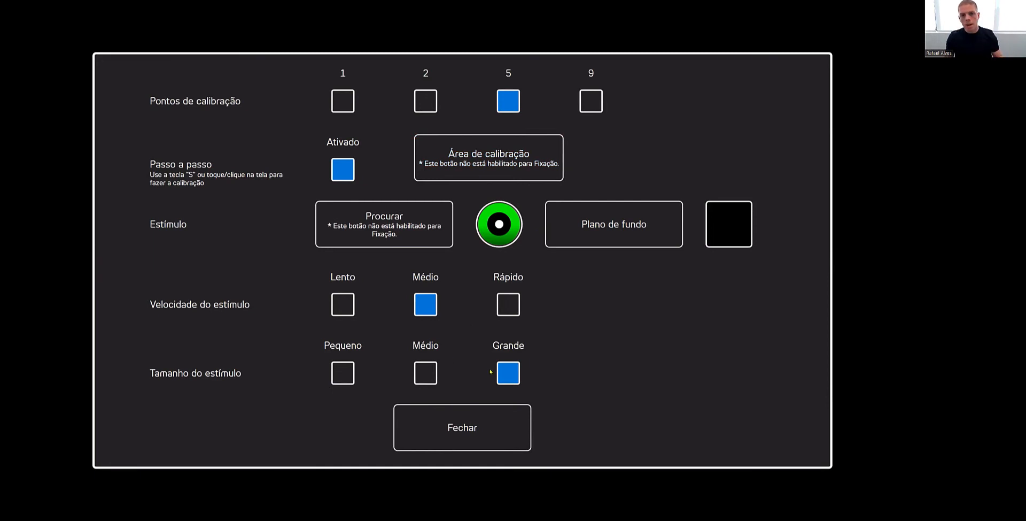
pyautogui.click(348, 302)
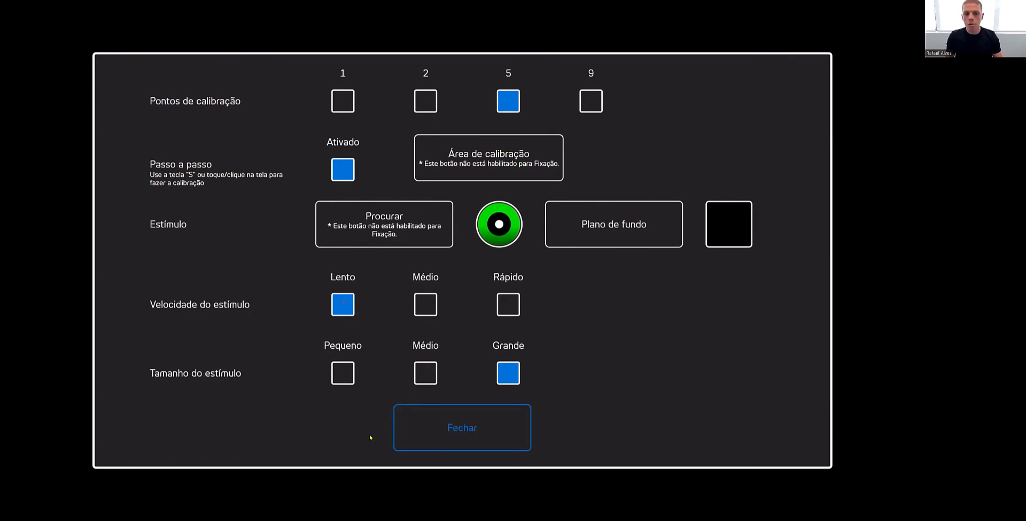
# Close the calibration customization and start calibrating the existing profile, confirming the recalibration
pyautogui.click(460, 431)
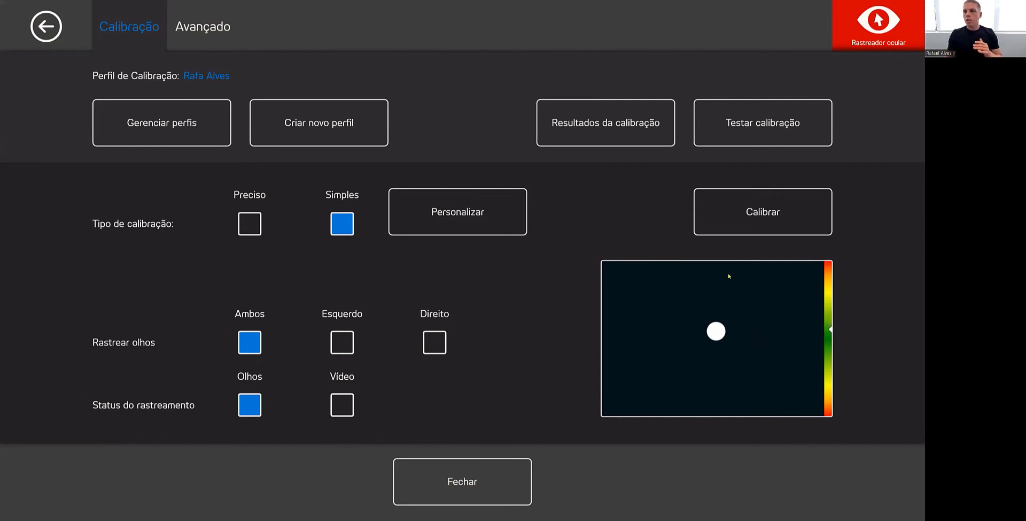
pyautogui.click(745, 211)
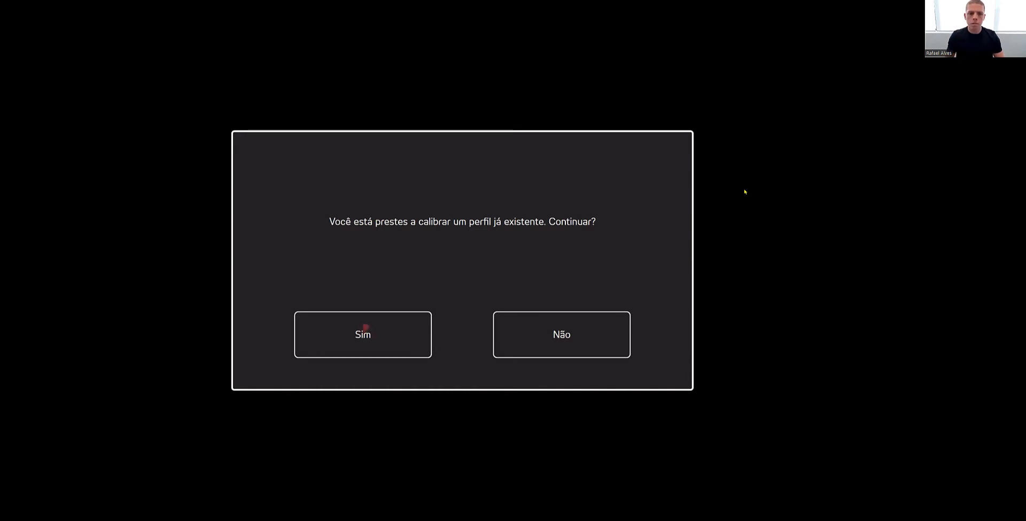
pyautogui.click(387, 340)
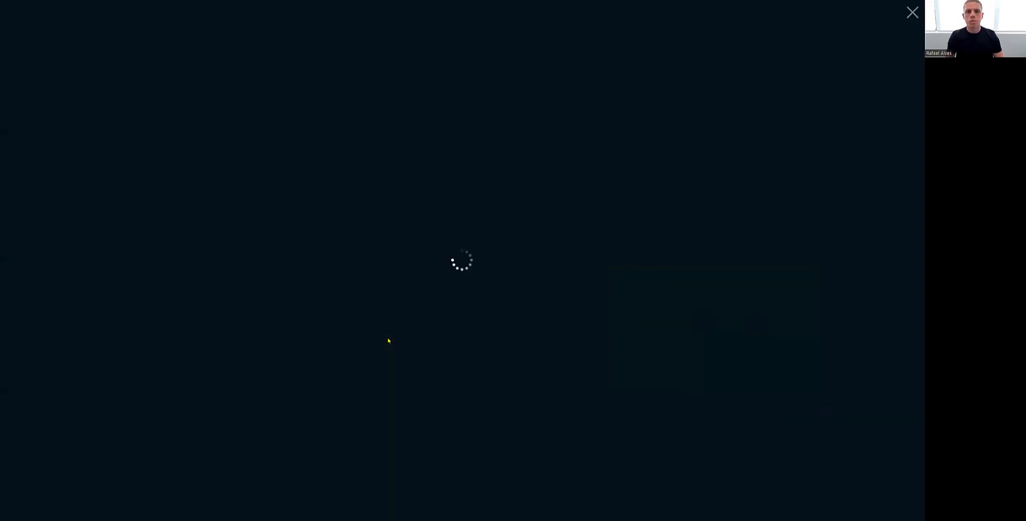
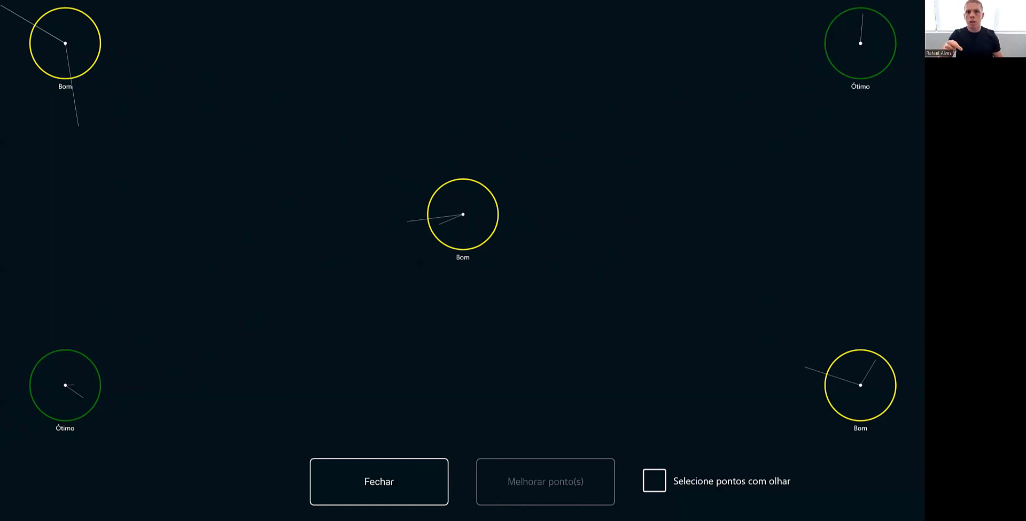
# Close the calibration results, then reopen them to review the accuracy rating of each point and return to the calibration settings
pyautogui.click(377, 481)
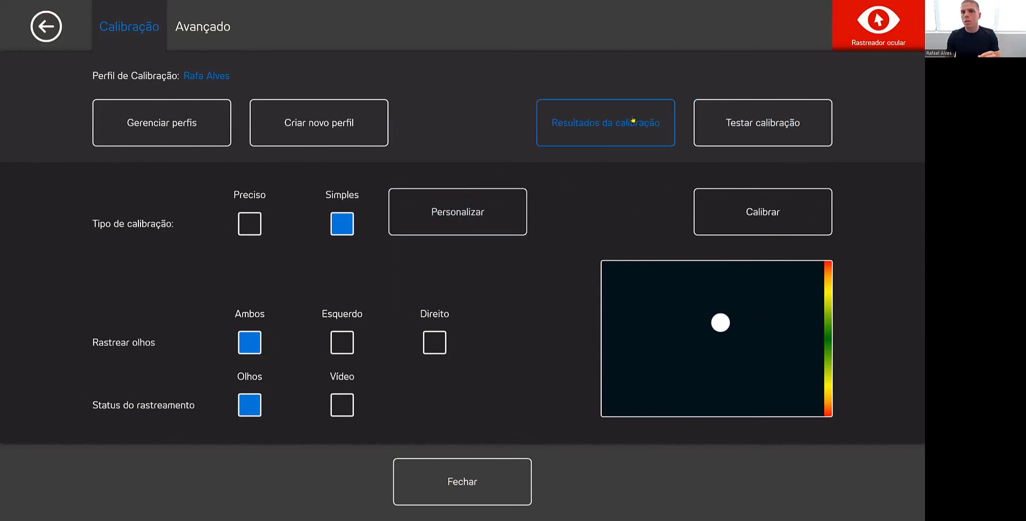
pyautogui.click(606, 122)
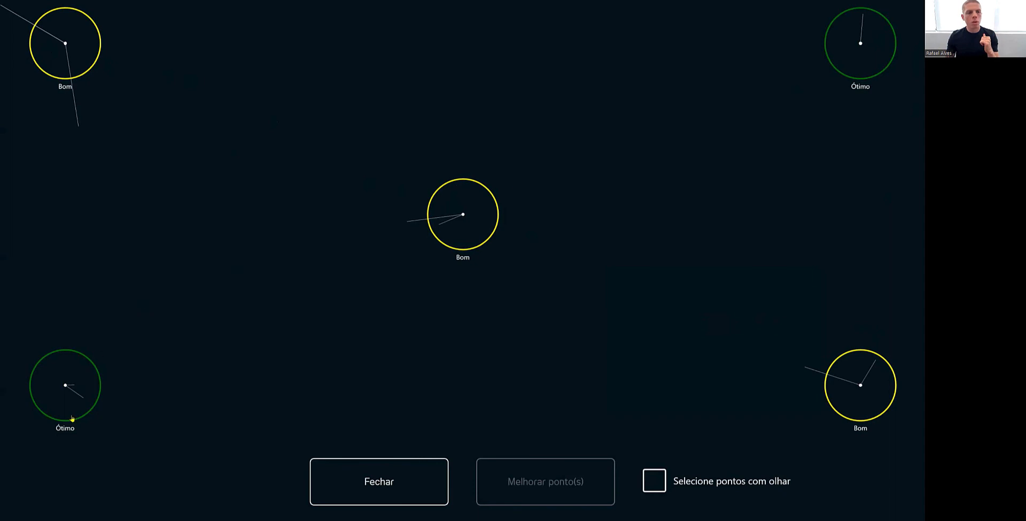
pyautogui.click(393, 499)
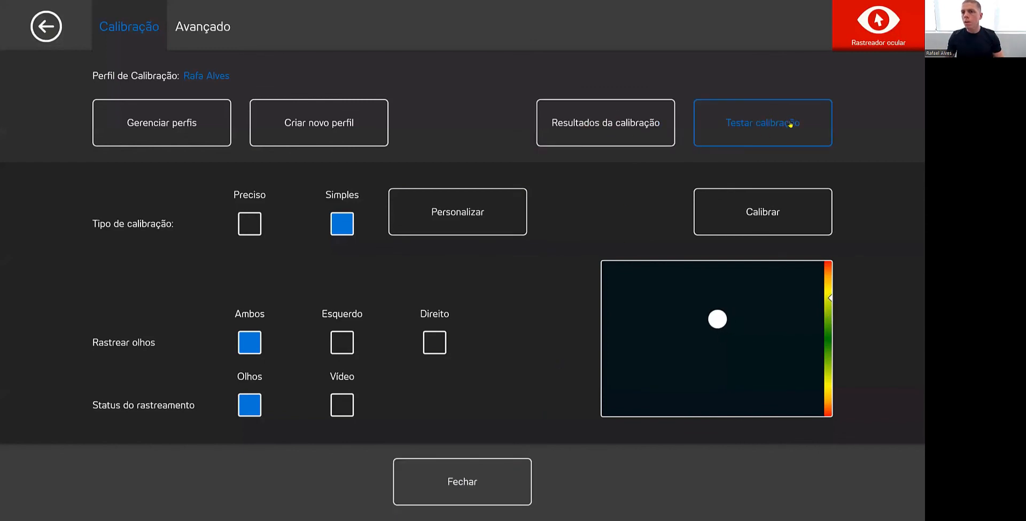
# Test the calibration by gazing at the target circles, and view the active profile in the profile manager
pyautogui.click(775, 133)
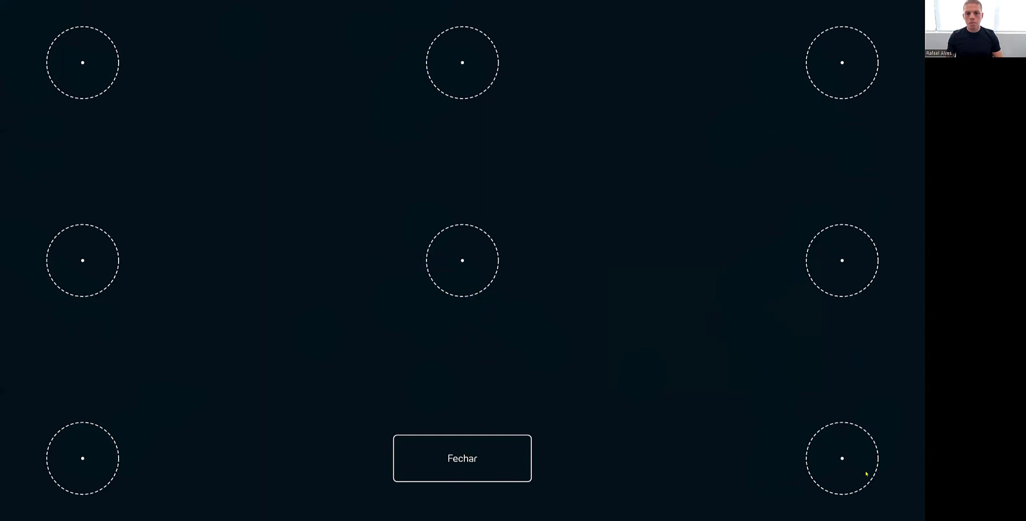
pyautogui.click(434, 472)
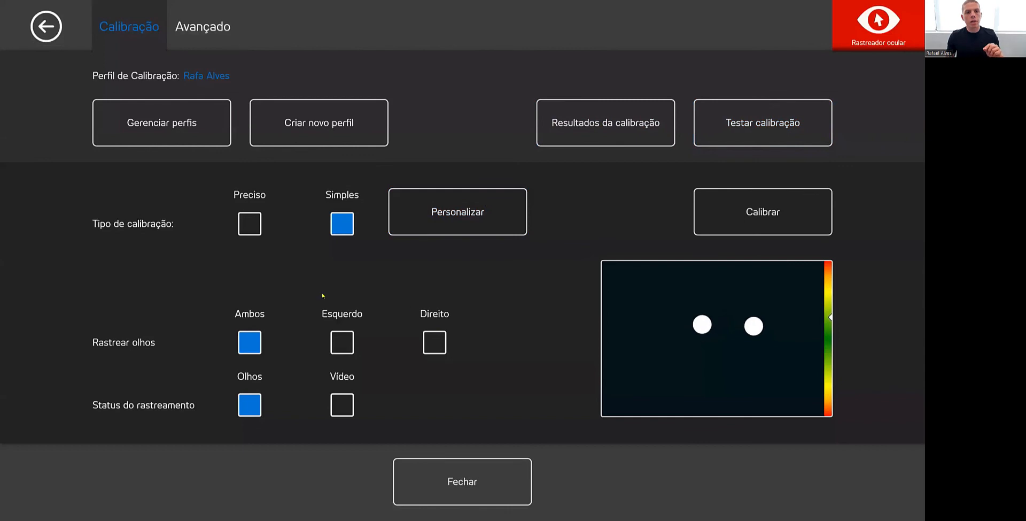
pyautogui.click(181, 128)
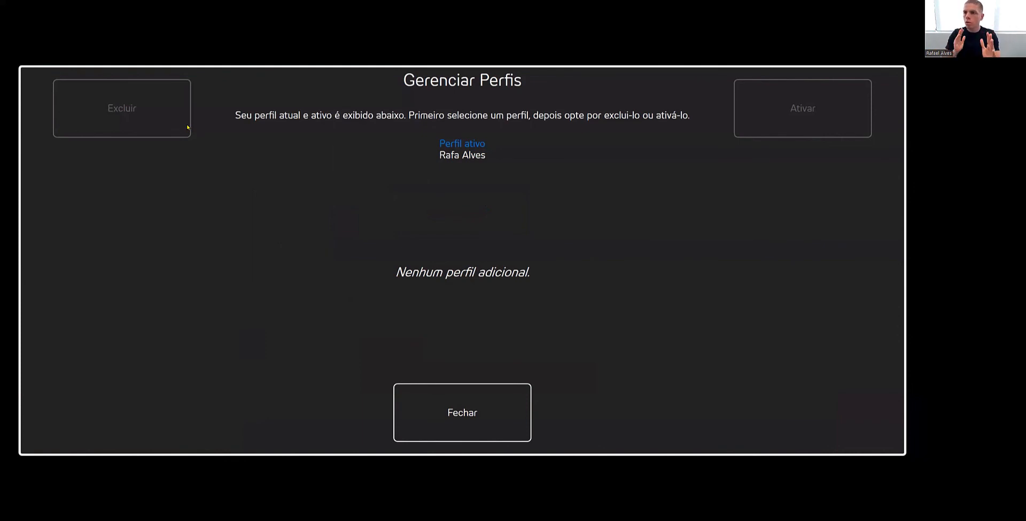
pyautogui.click(445, 394)
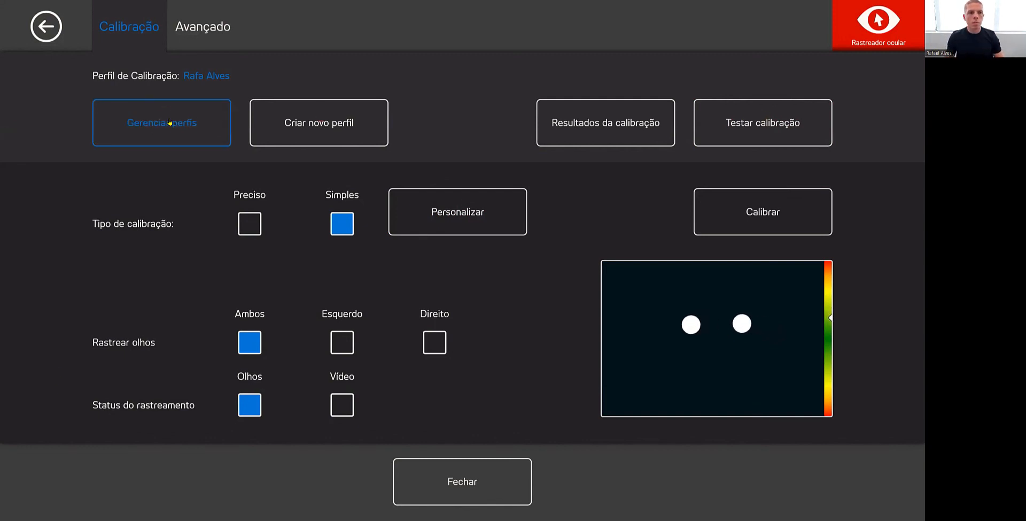
# Start creating a new calibration profile, name it with the person's first name followed by "lentes", and cancel the creation
pyautogui.click(350, 122)
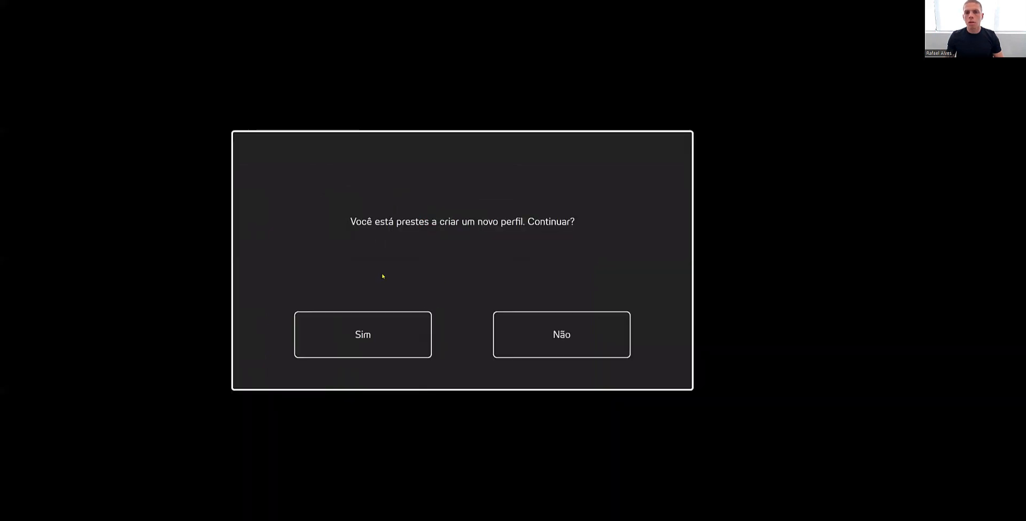
pyautogui.click(394, 341)
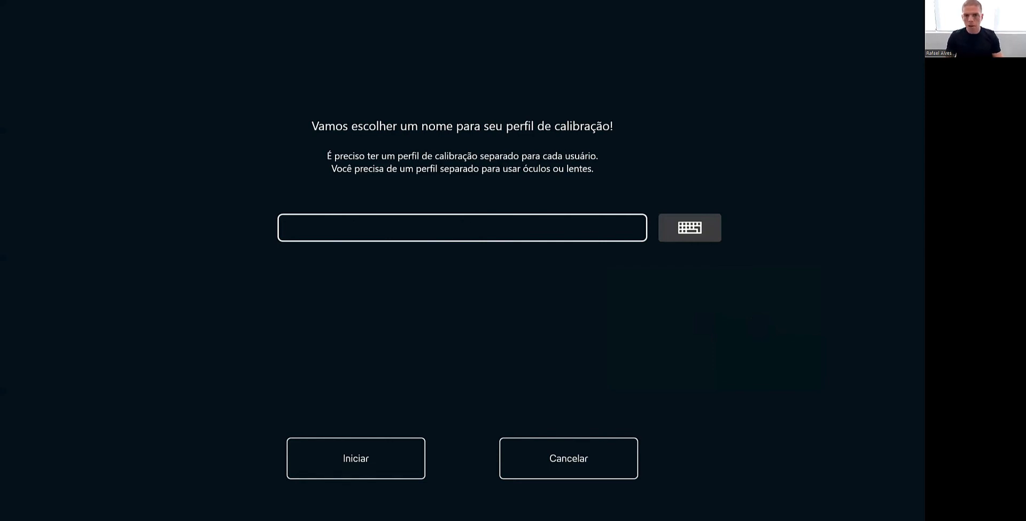
pyautogui.write('Rafael  lentes')
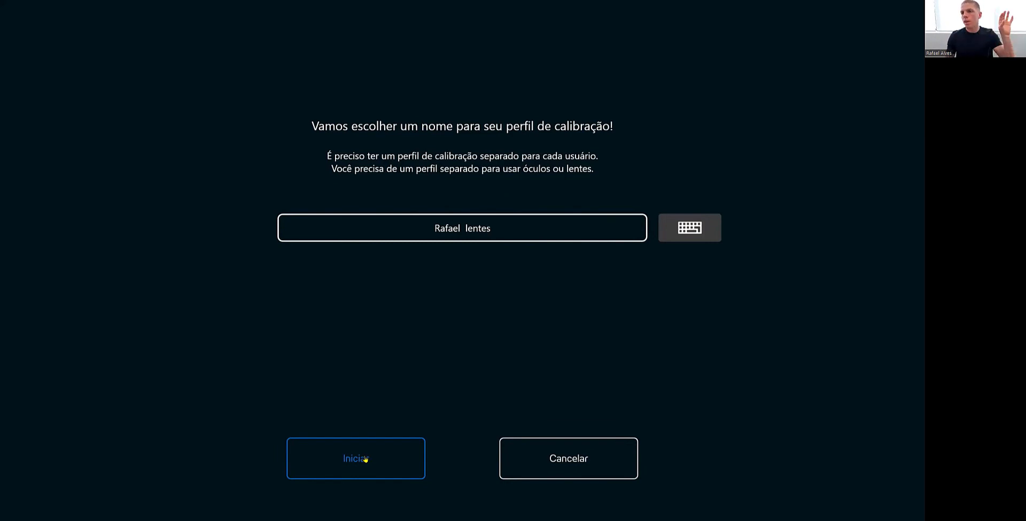
pyautogui.click(567, 457)
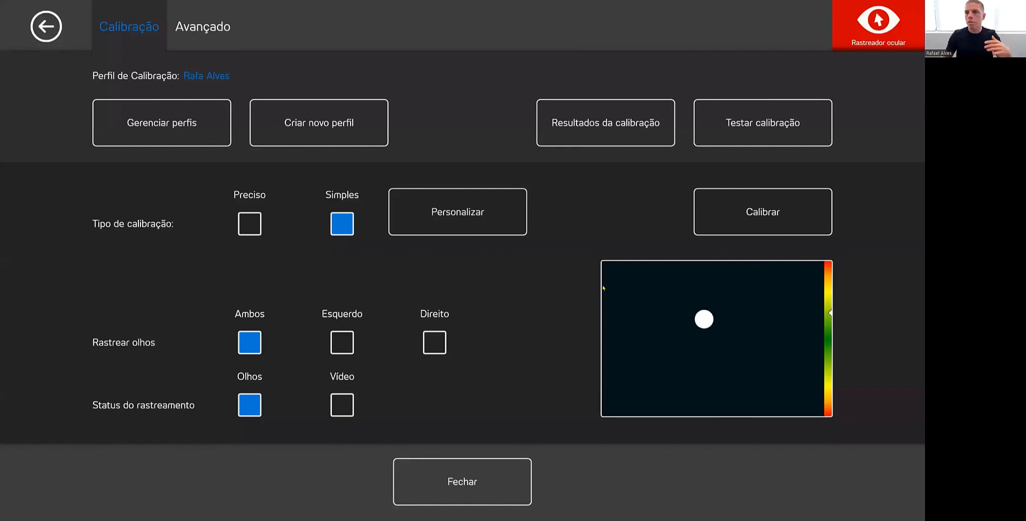
# Check the profile manager again for additional calibration profiles and close it
pyautogui.click(194, 124)
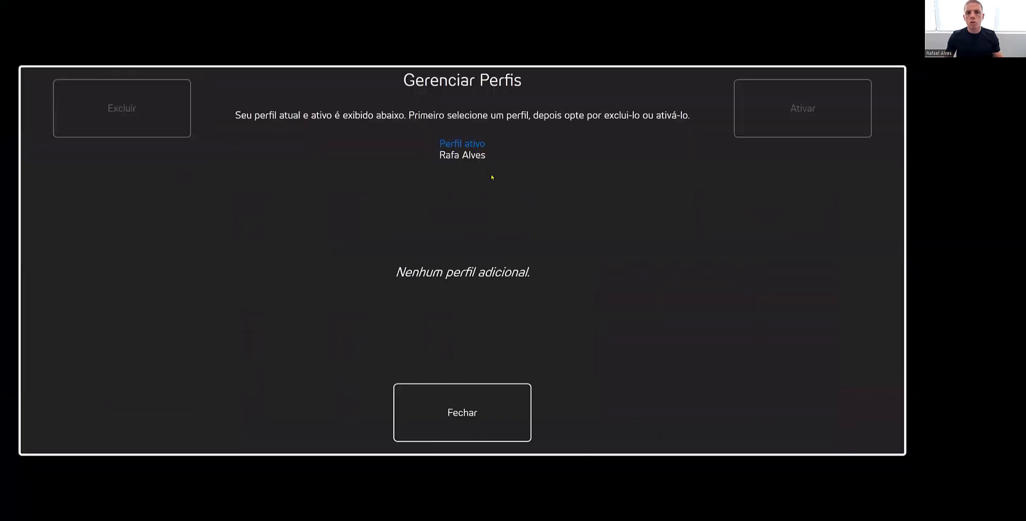
pyautogui.click(509, 396)
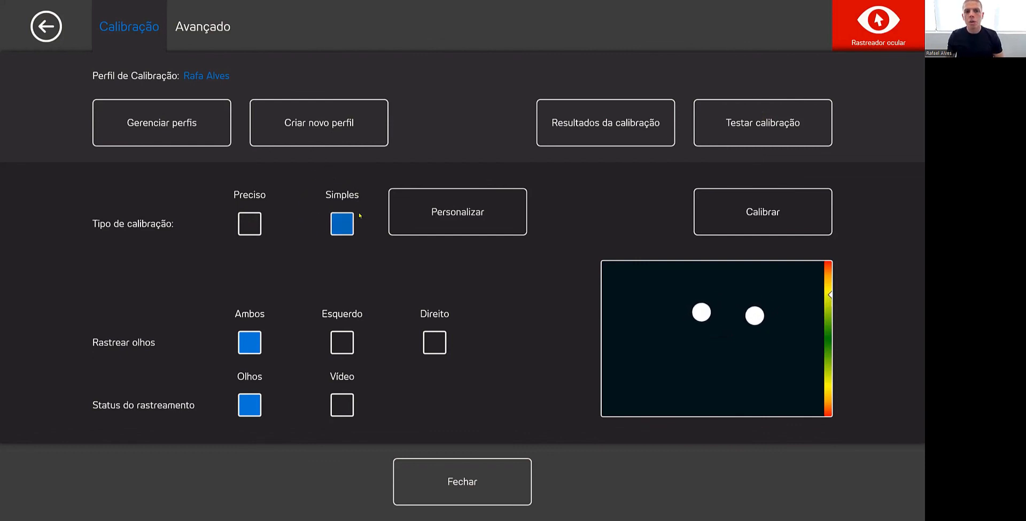
# Set the calibration type to Preciso and start recalibrating the existing profile, confirming the prompt
pyautogui.click(256, 223)
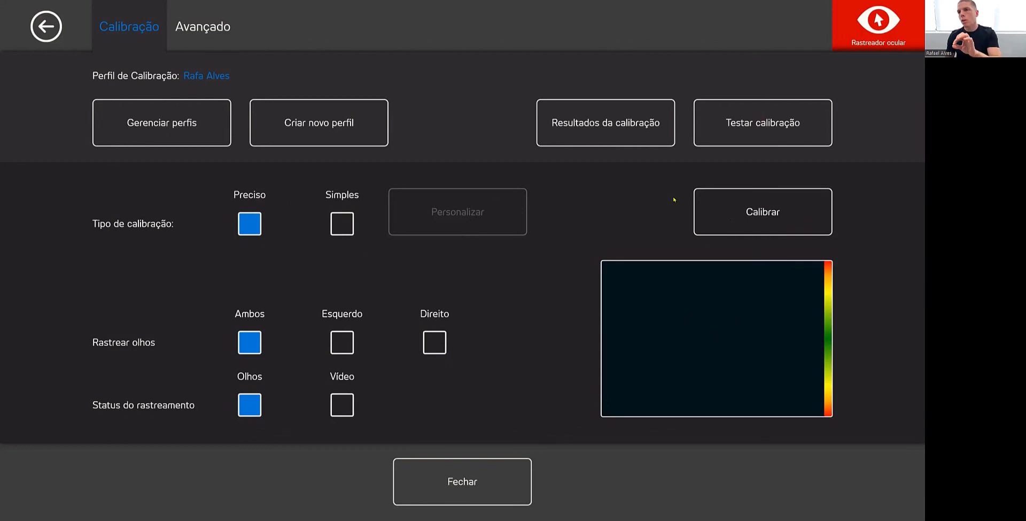
pyautogui.click(771, 211)
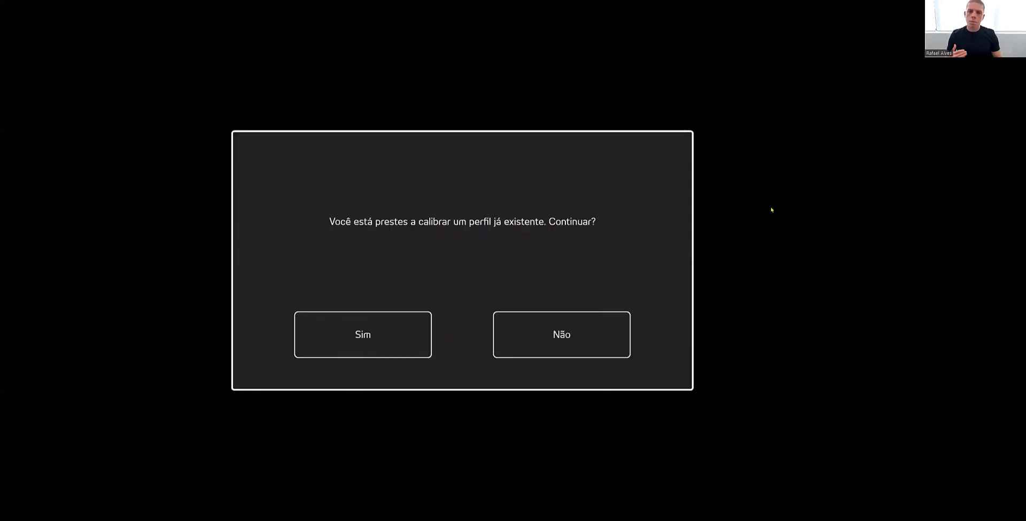
pyautogui.click(412, 331)
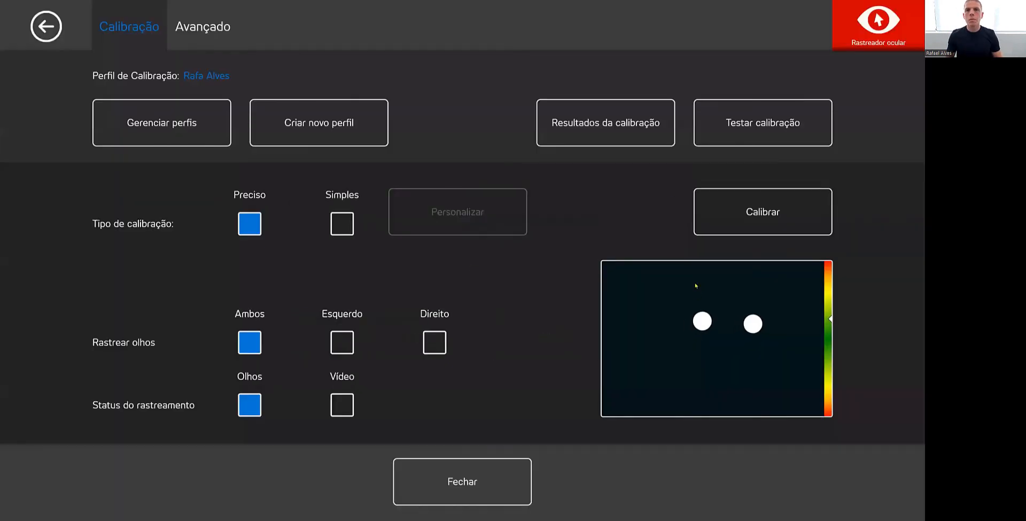